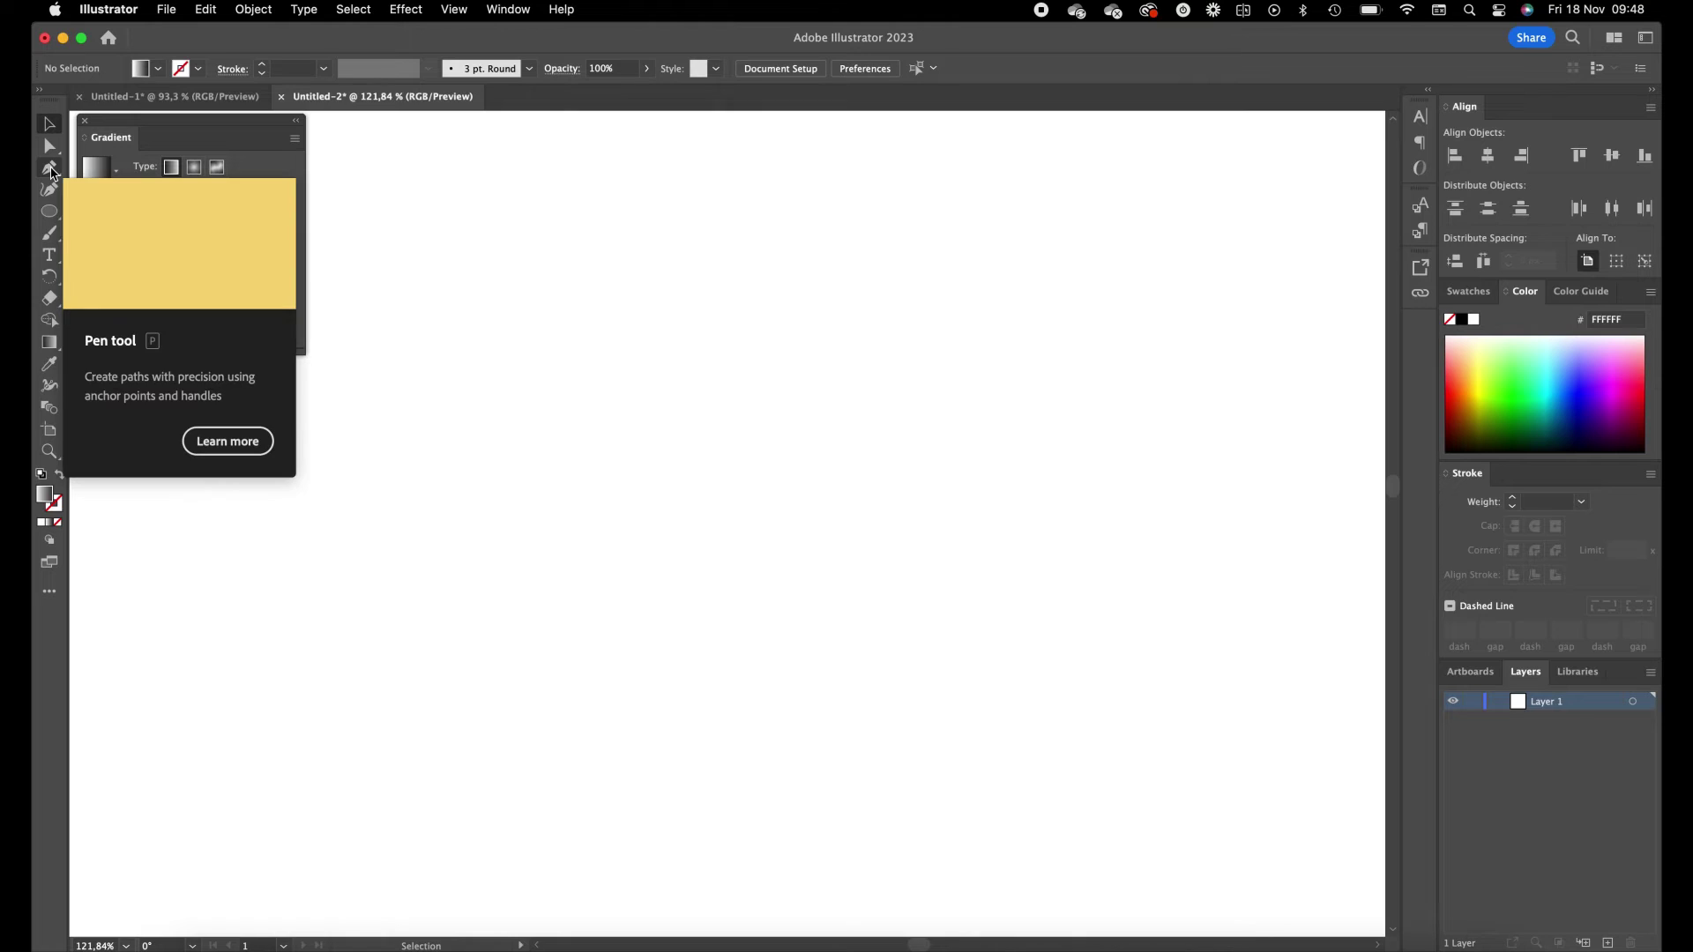
- Draw a 7-shaped path with the Pen tool: a straight top bar and a curved stem
click(51, 167)
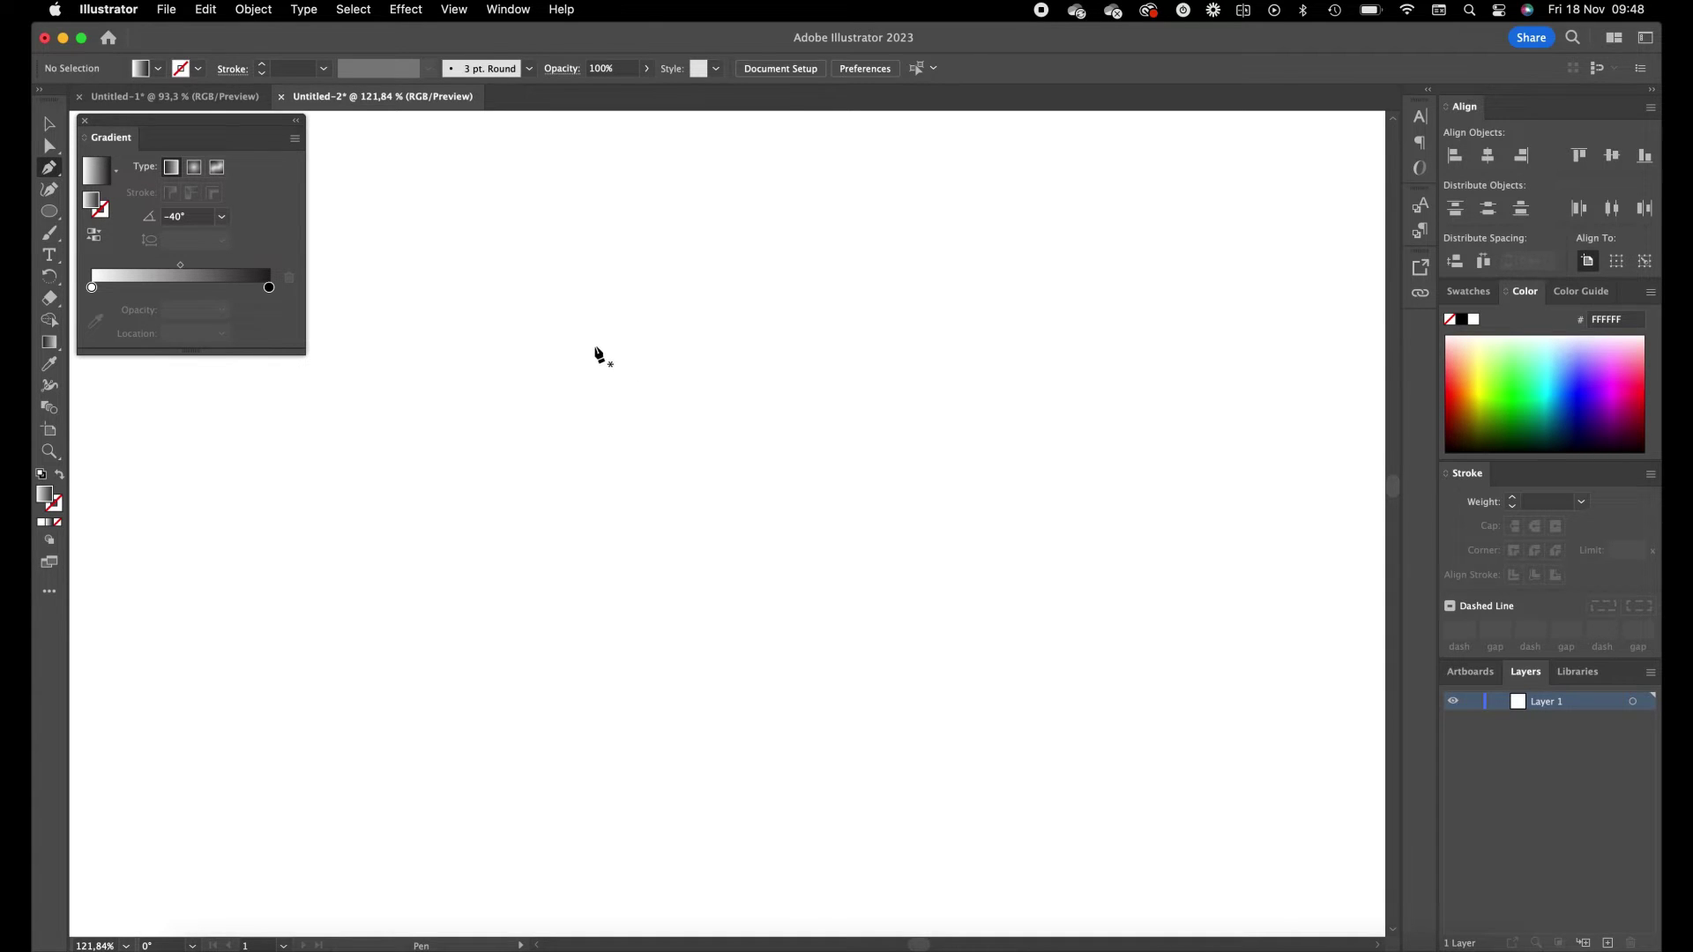
click(595, 347)
click(869, 346)
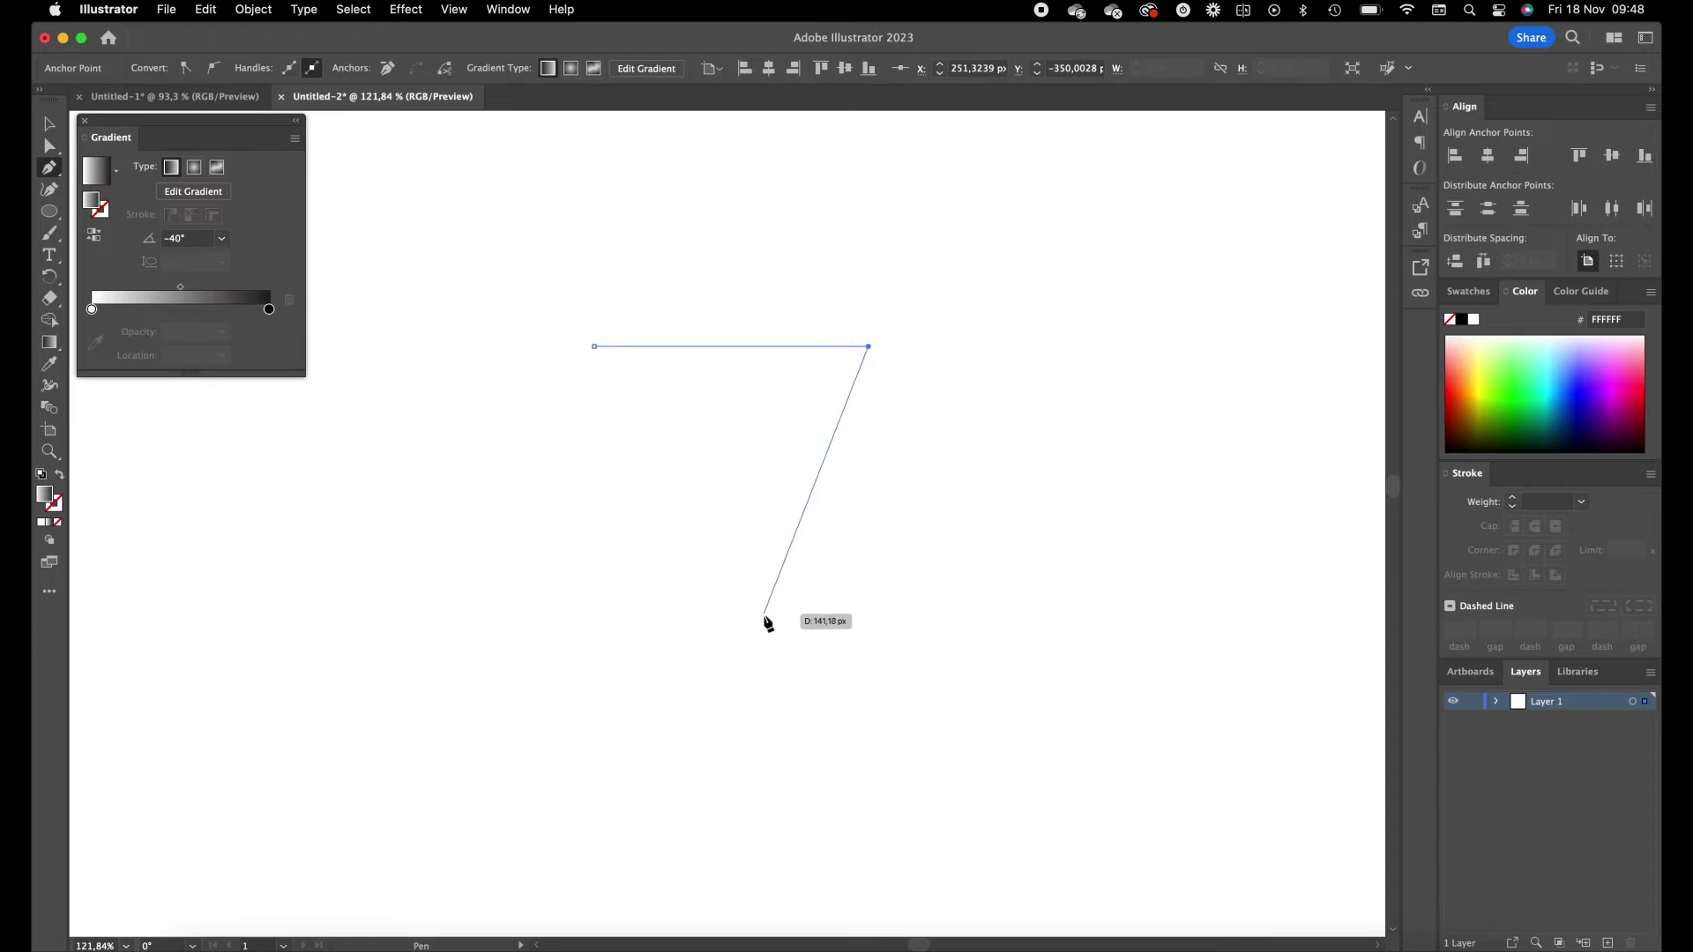
drag(714, 660, 717, 869)
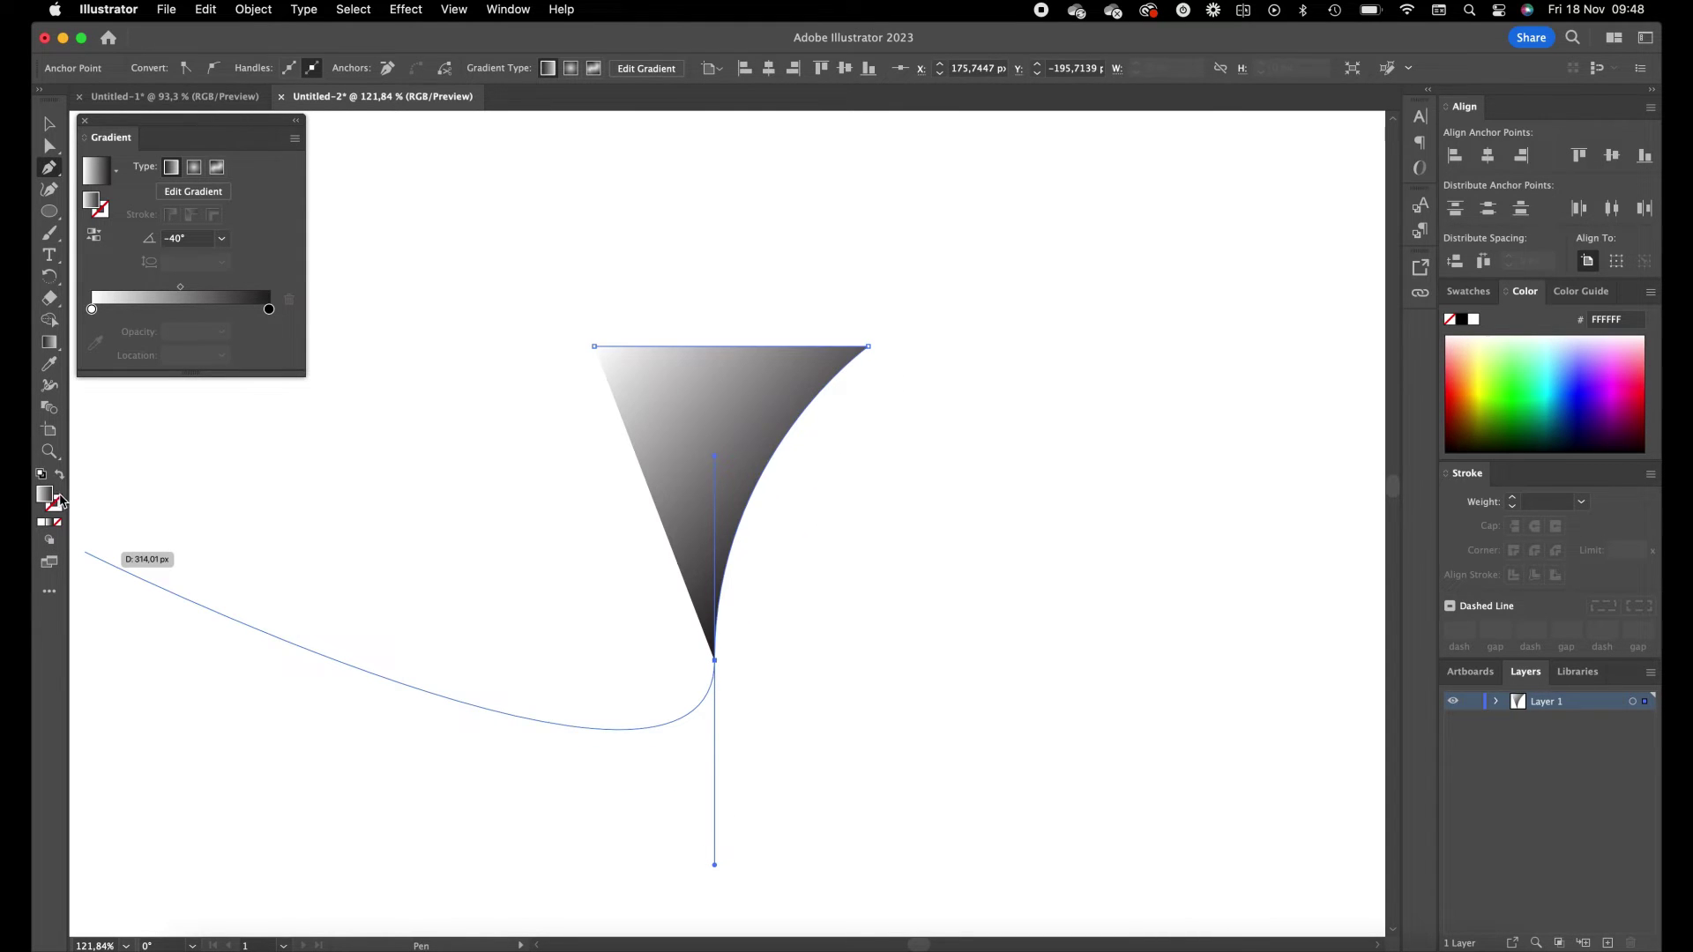
- Set the 7 path's stroke to black and its fill to None
double_click(62, 502)
click(670, 578)
drag(670, 577, 592, 622)
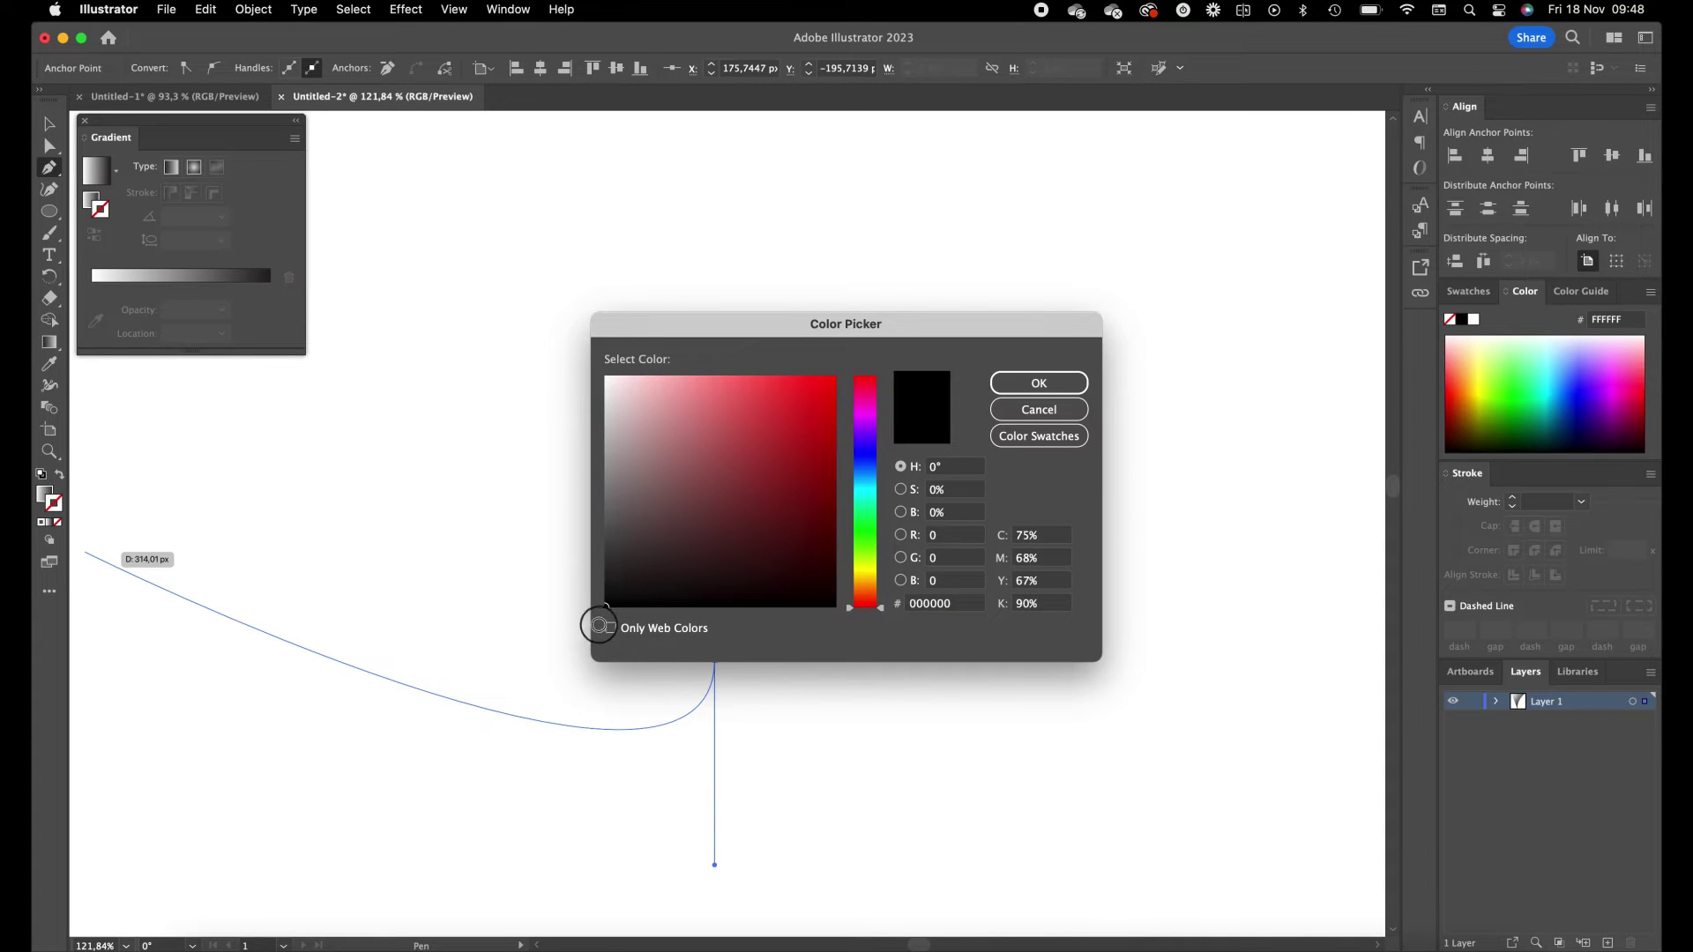
click(1040, 384)
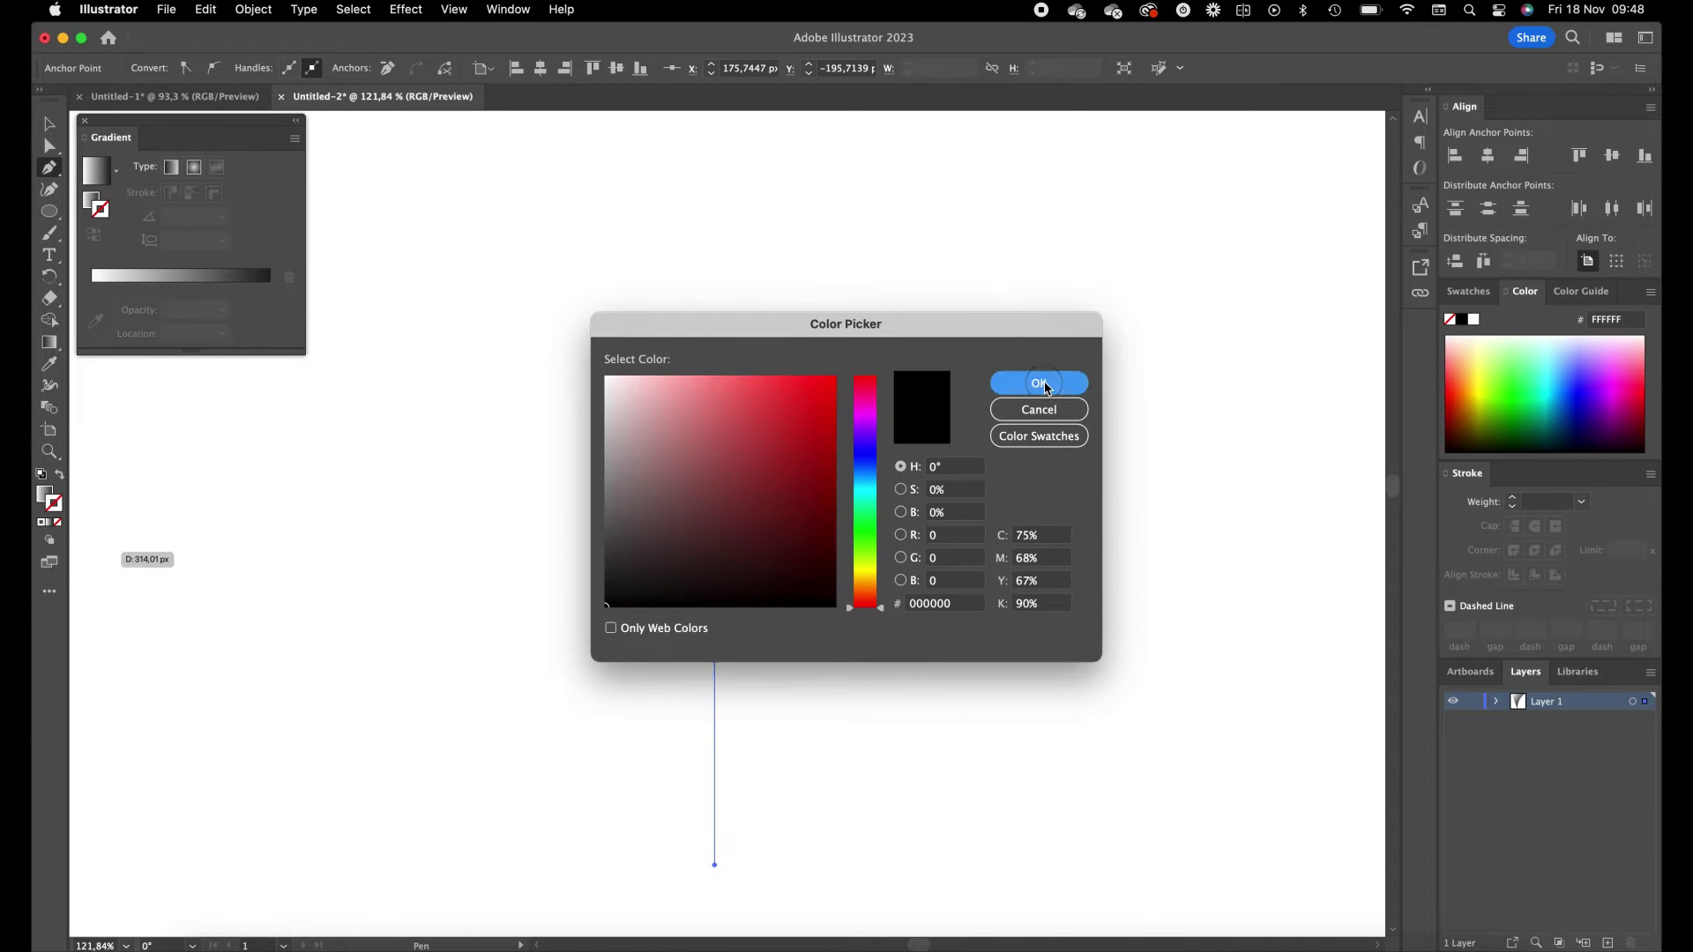
double_click(53, 503)
click(691, 556)
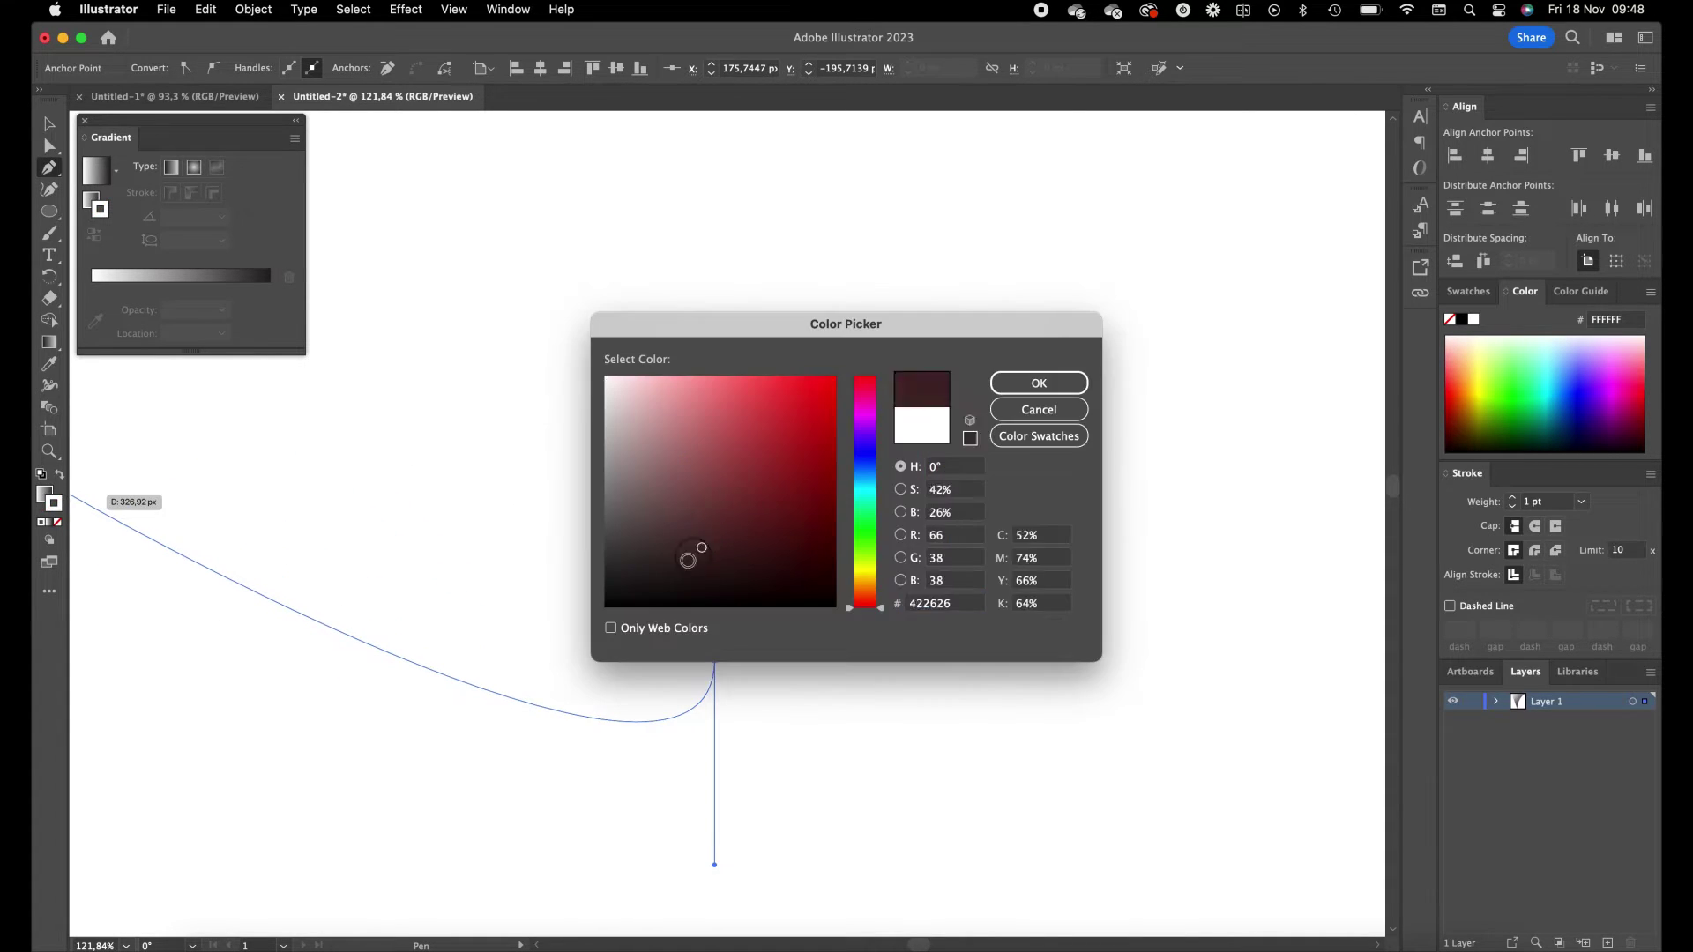
drag(691, 556, 604, 607)
click(1027, 386)
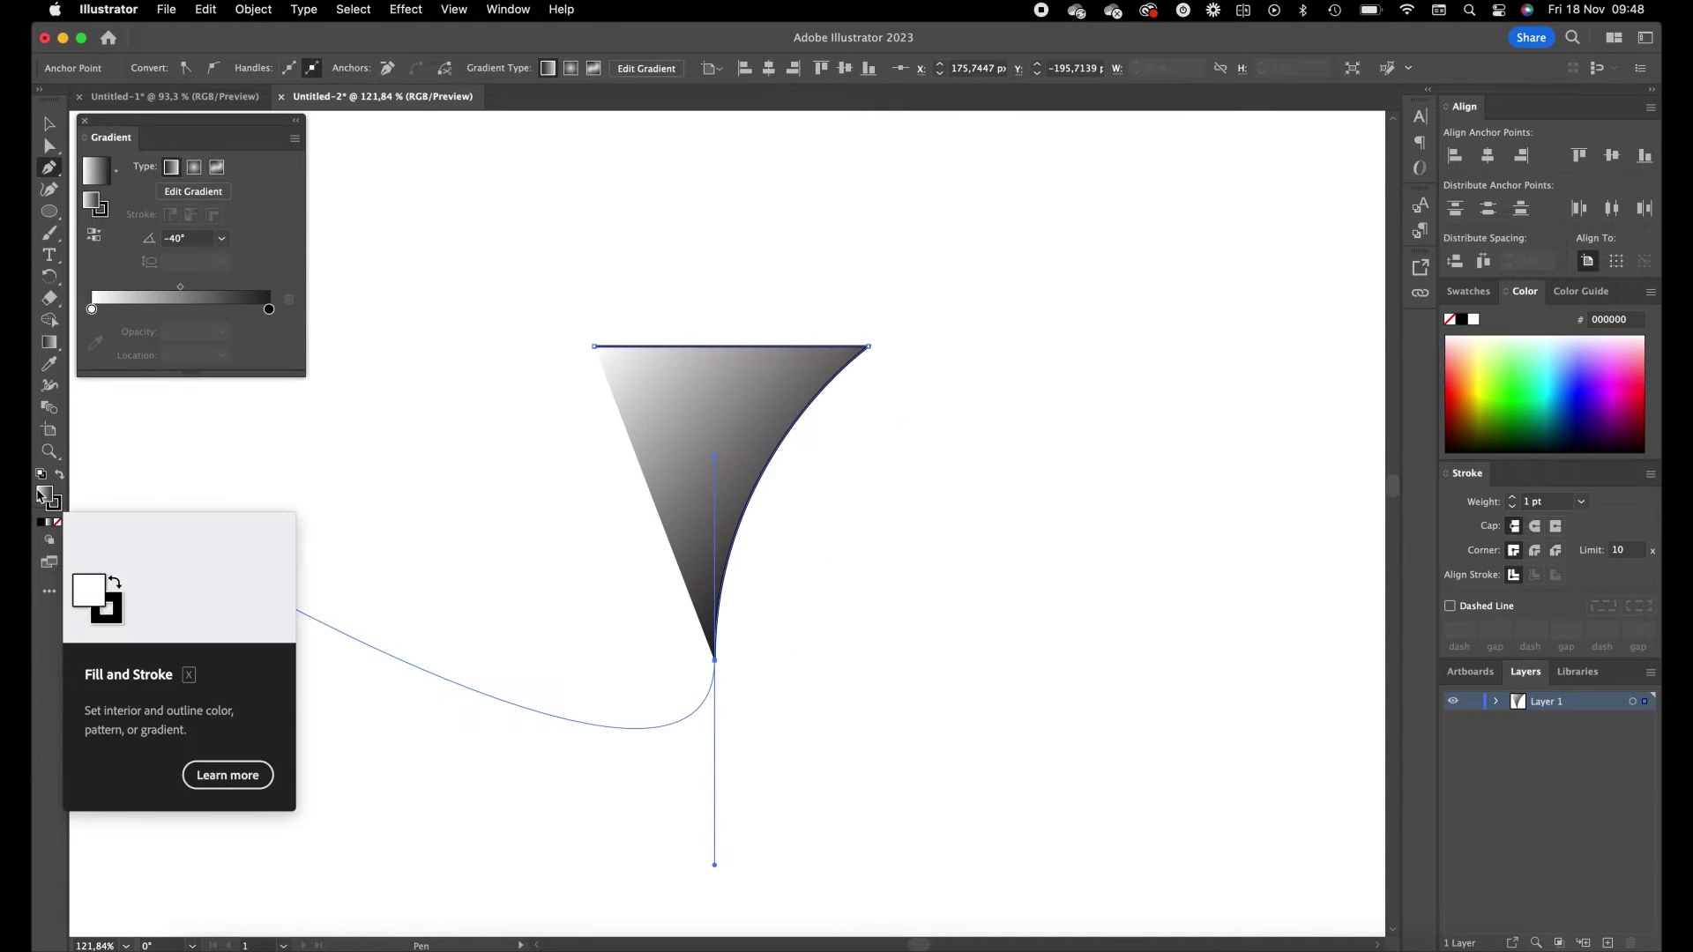
click(58, 522)
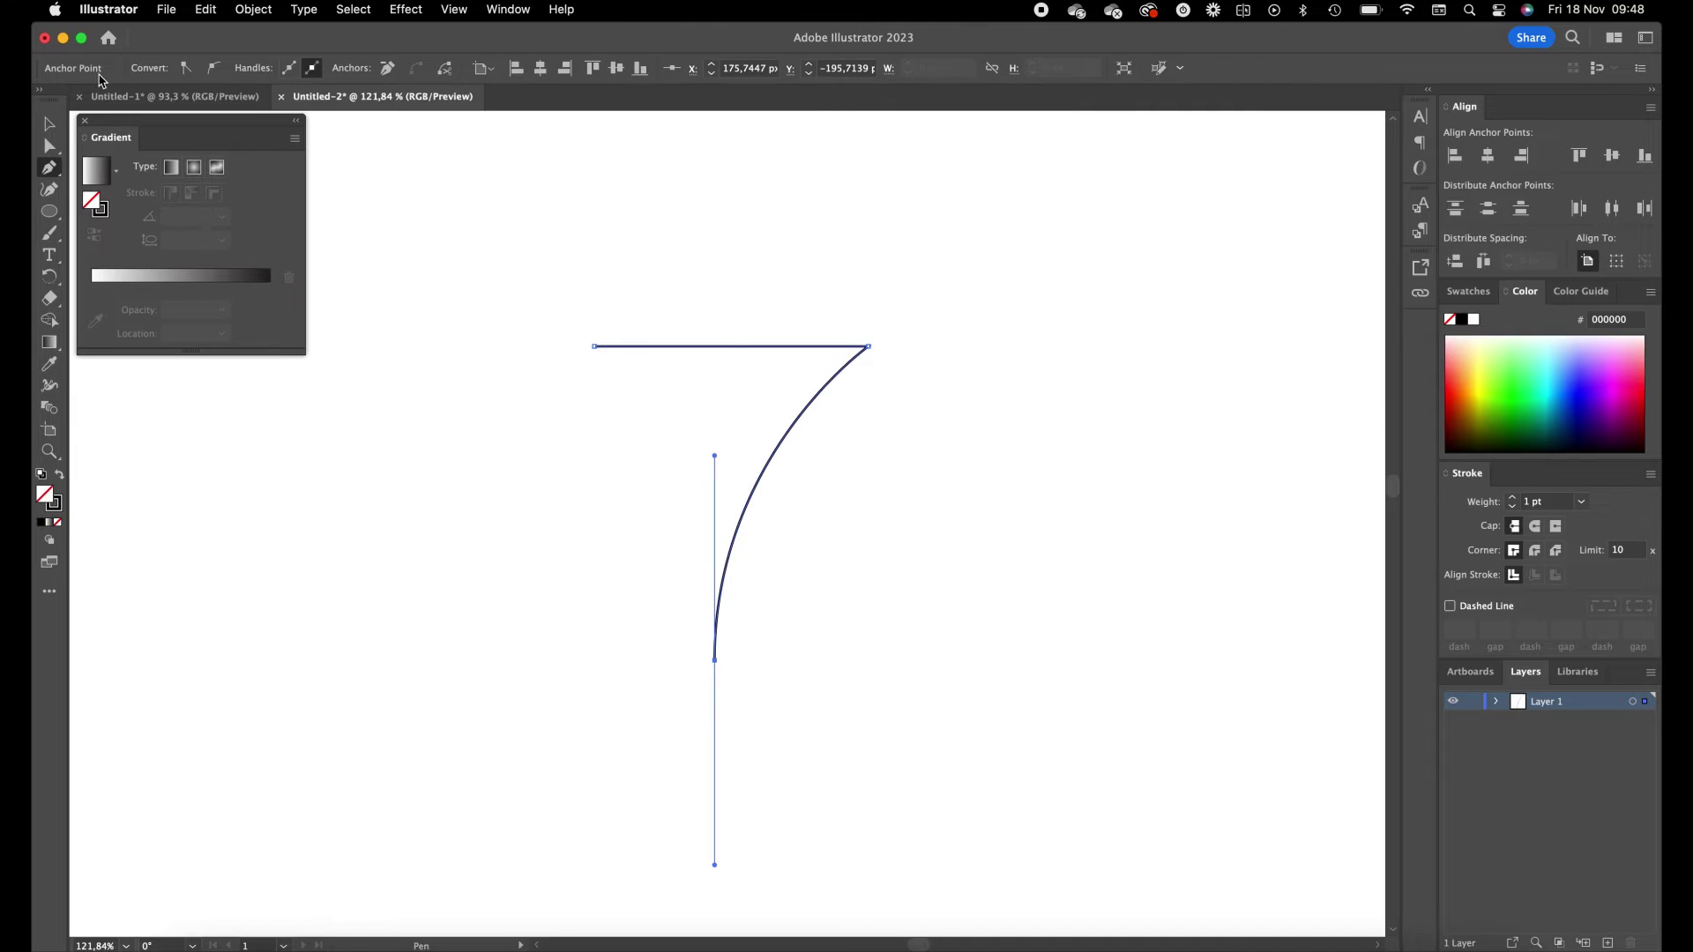
- Enlarge the 7 about 140% and slightly round its top-right corner anchor
click(49, 123)
mouse_move(732, 348)
mouse_down()
mouse_move(740, 279)
mouse_move(733, 363)
mouse_move(745, 331)
mouse_up()
key(space)
click(50, 147)
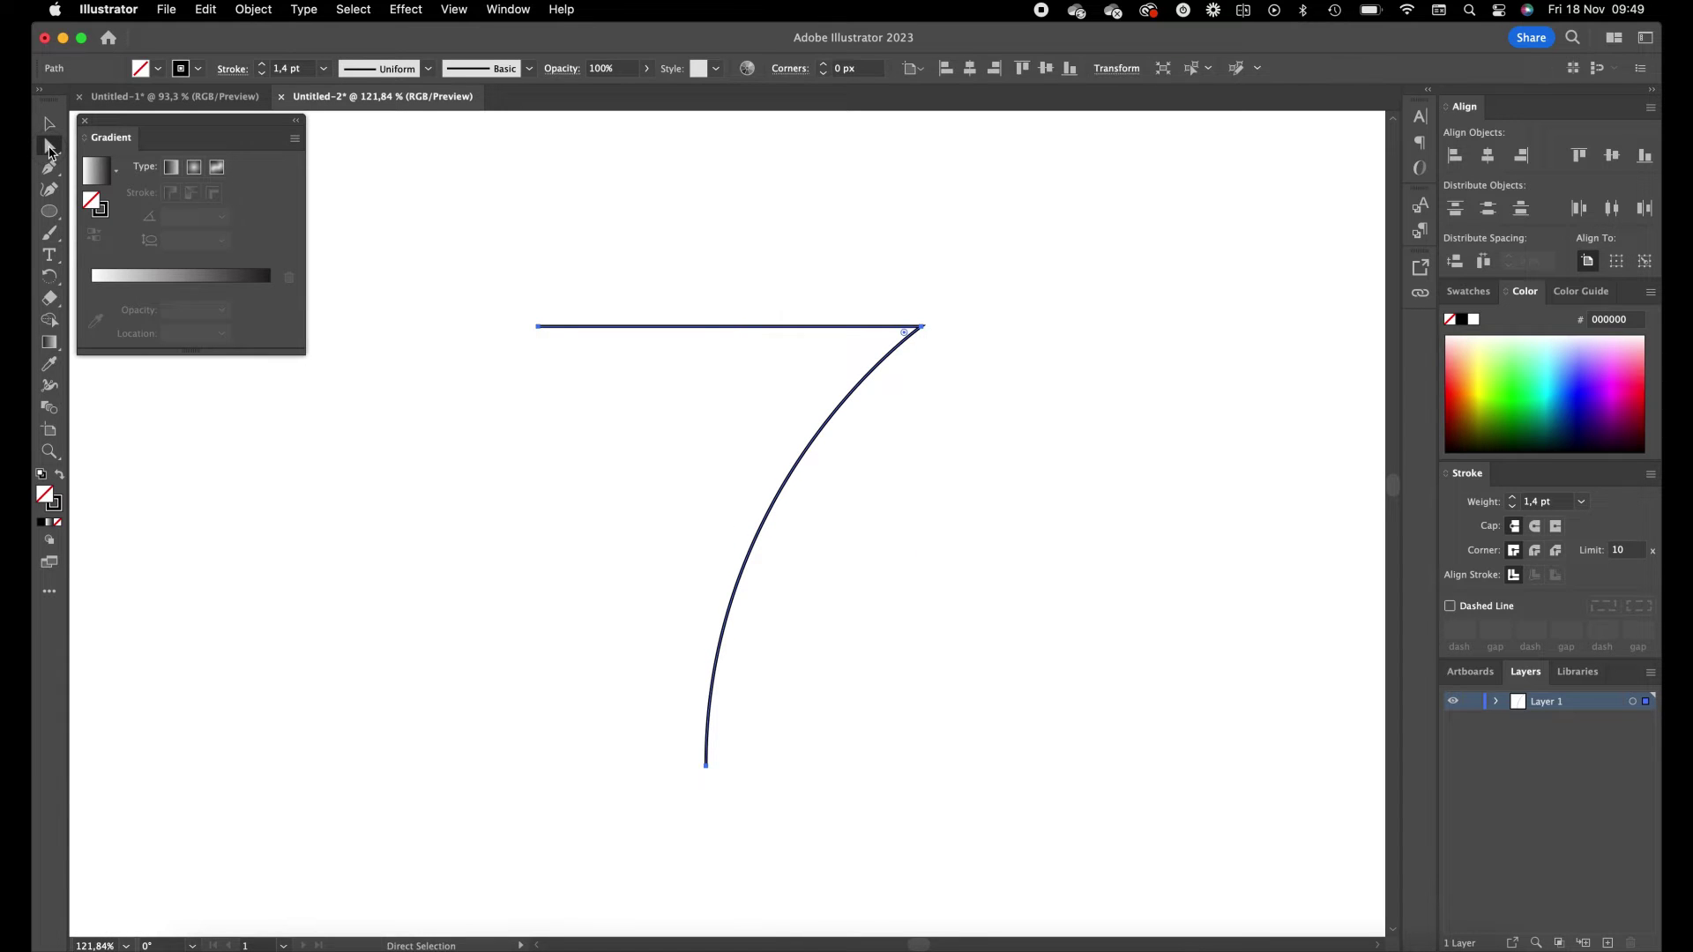
drag(1007, 301, 894, 341)
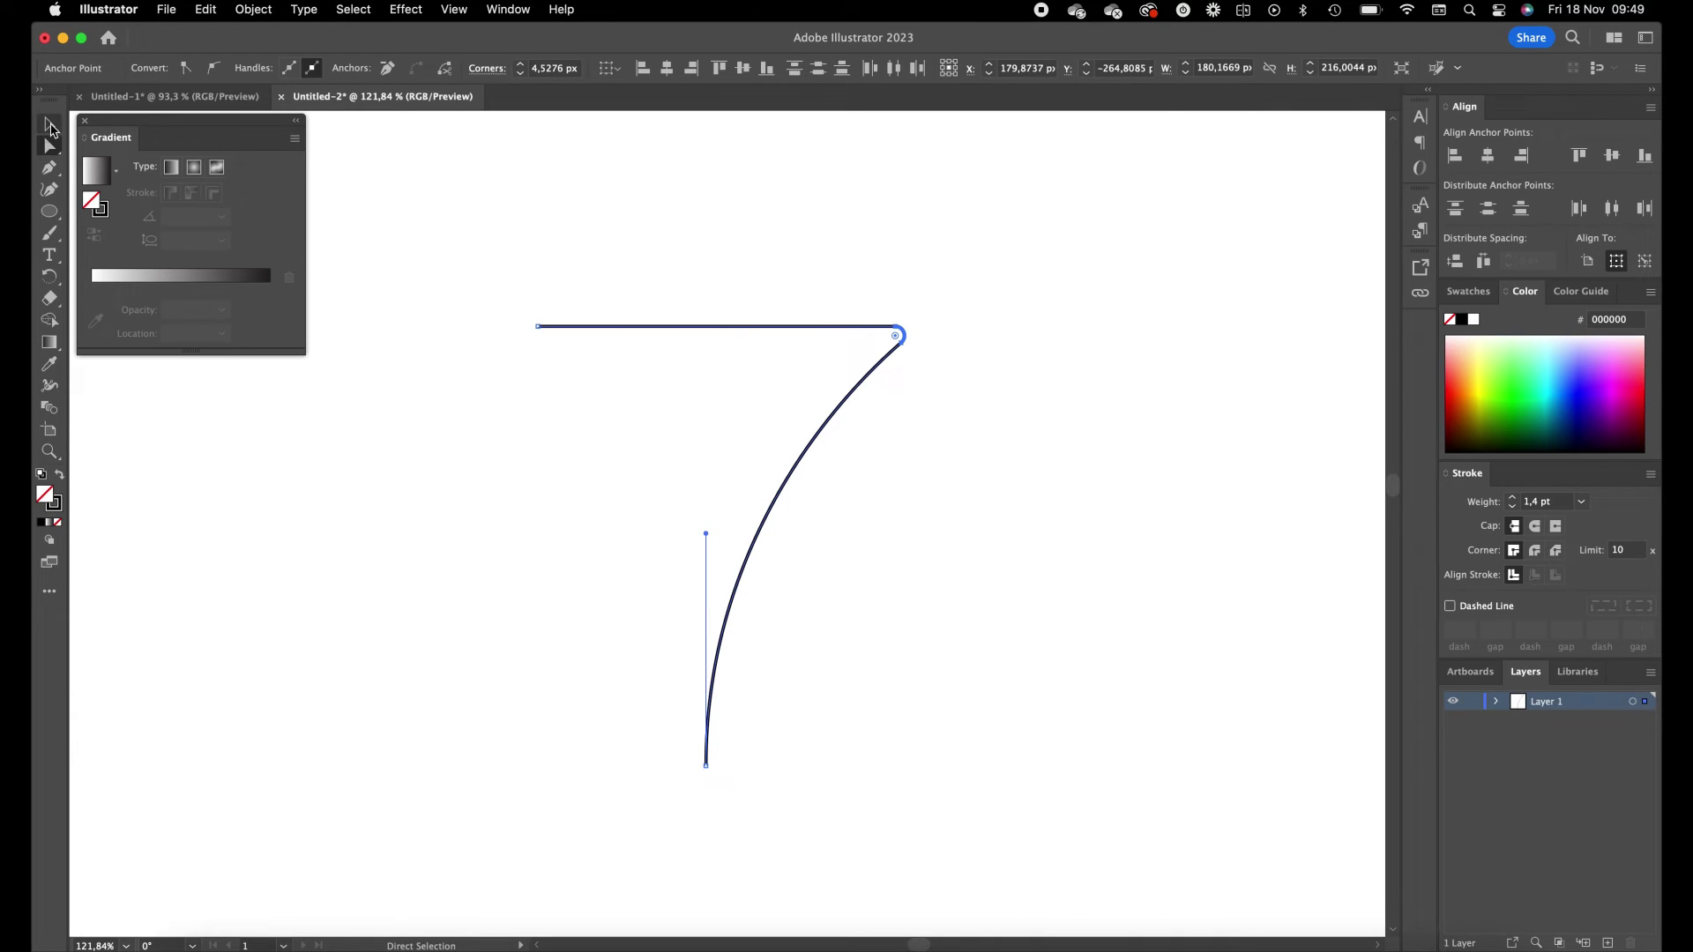
click(50, 130)
scroll(926, 287, up, 1)
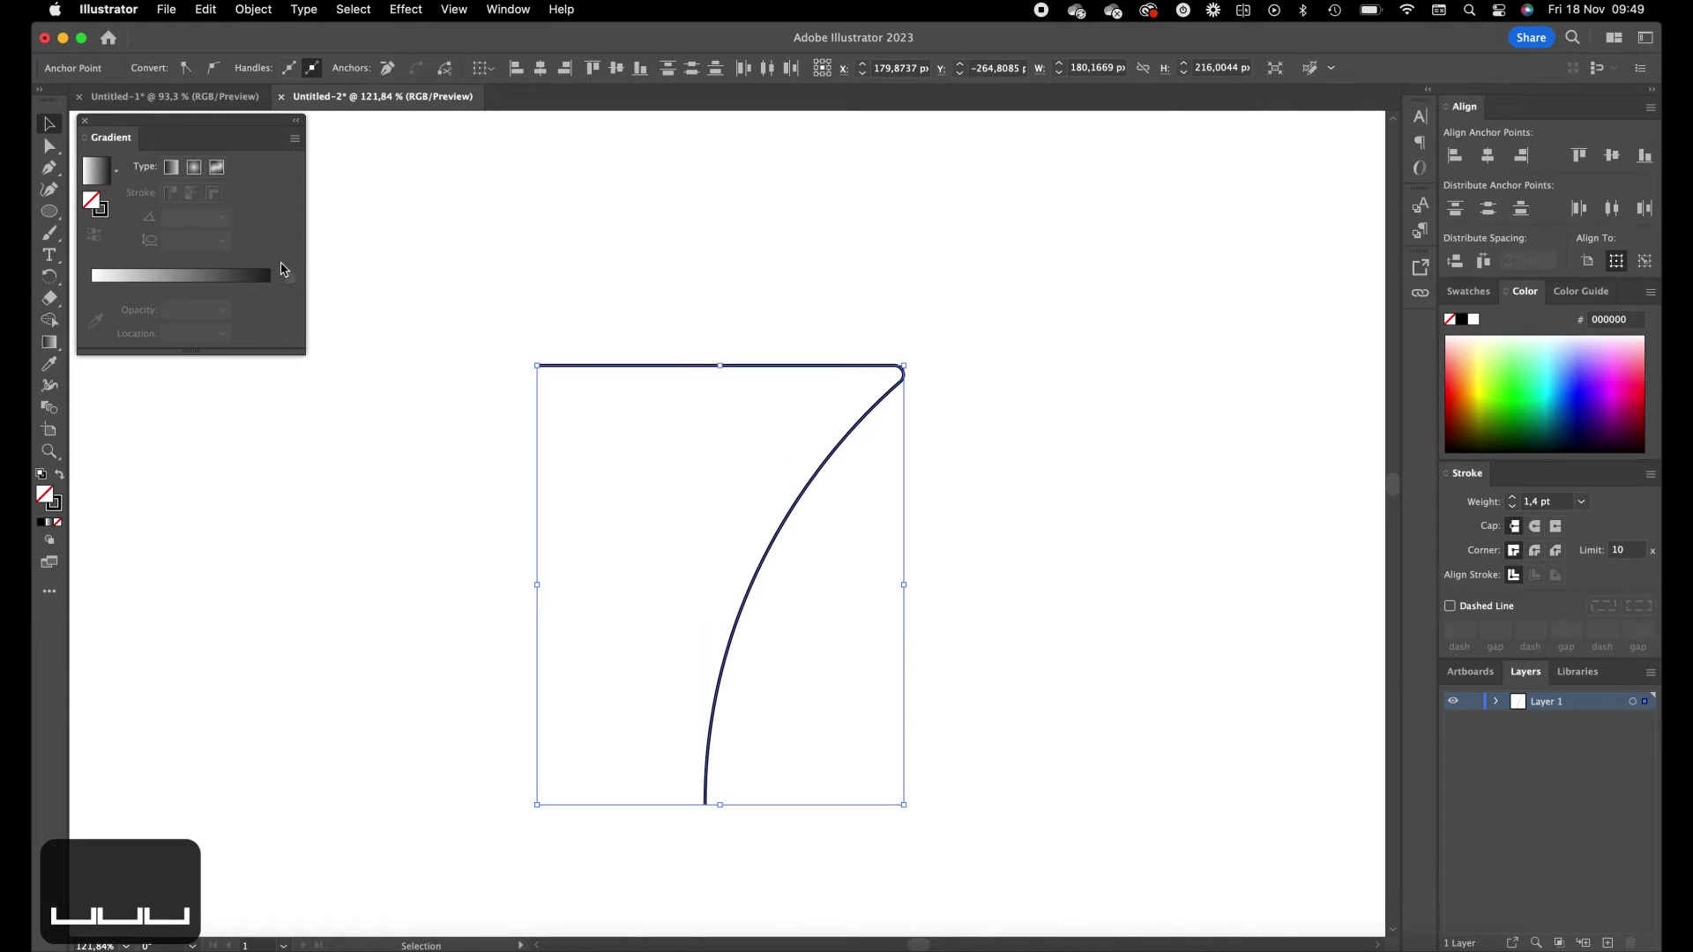
- Draw a small circle above the 7 and fill it with a white-to-black linear gradient at -40°
key(super+shift+a)
click(44, 211)
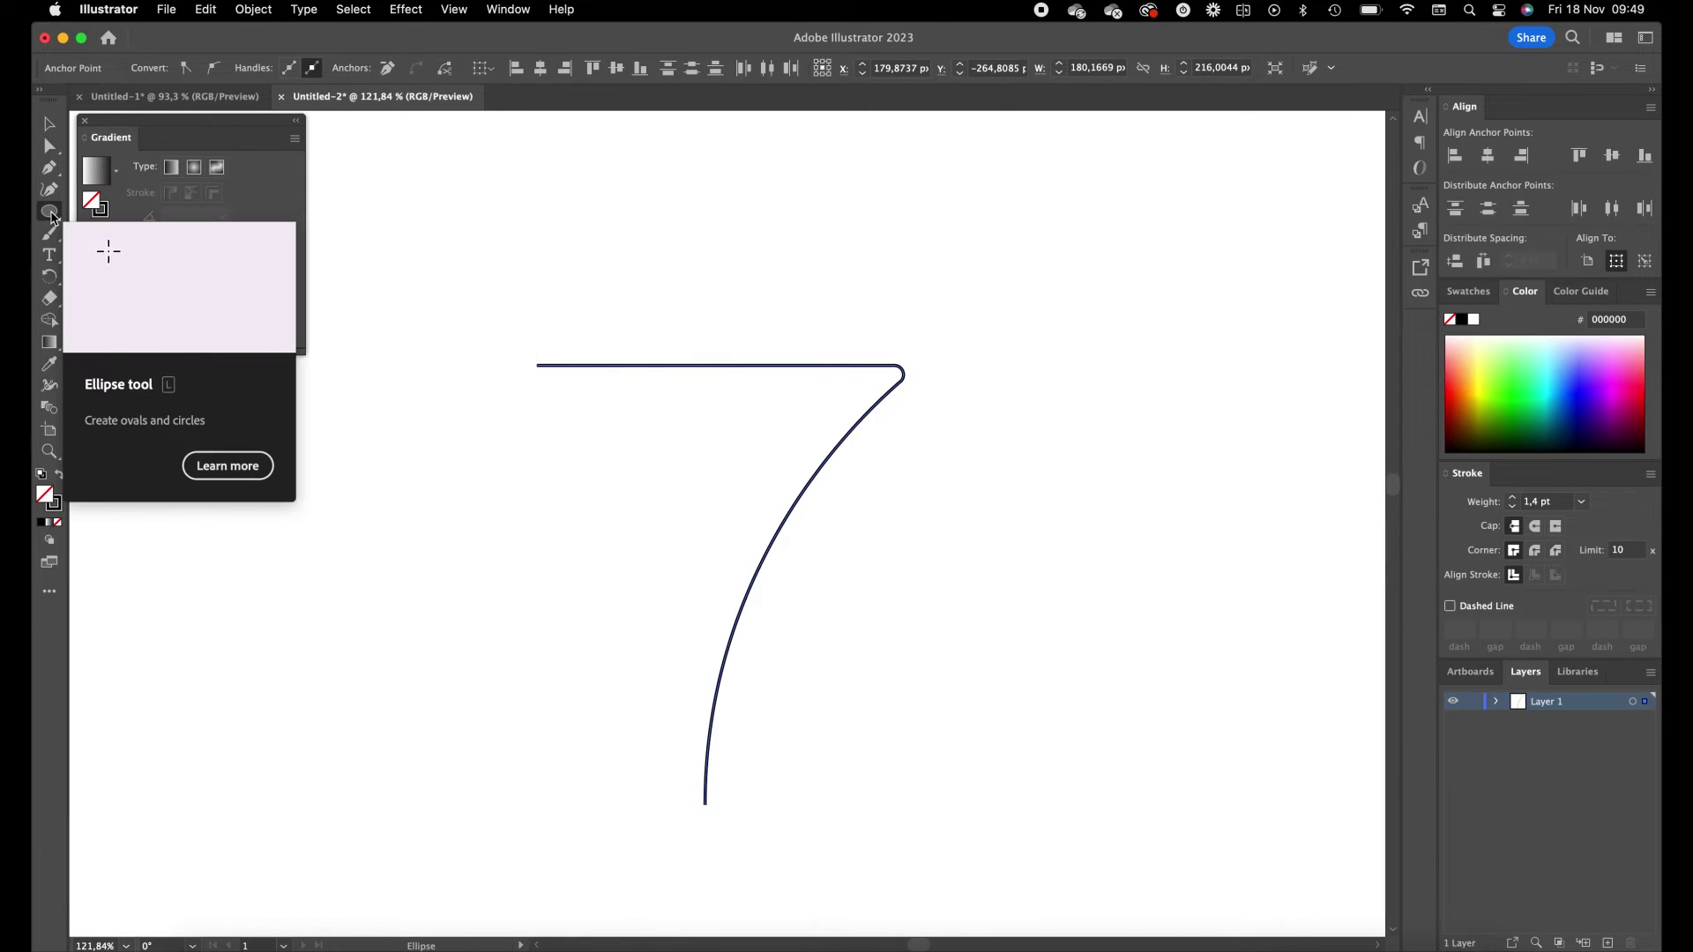
drag(463, 198, 546, 279)
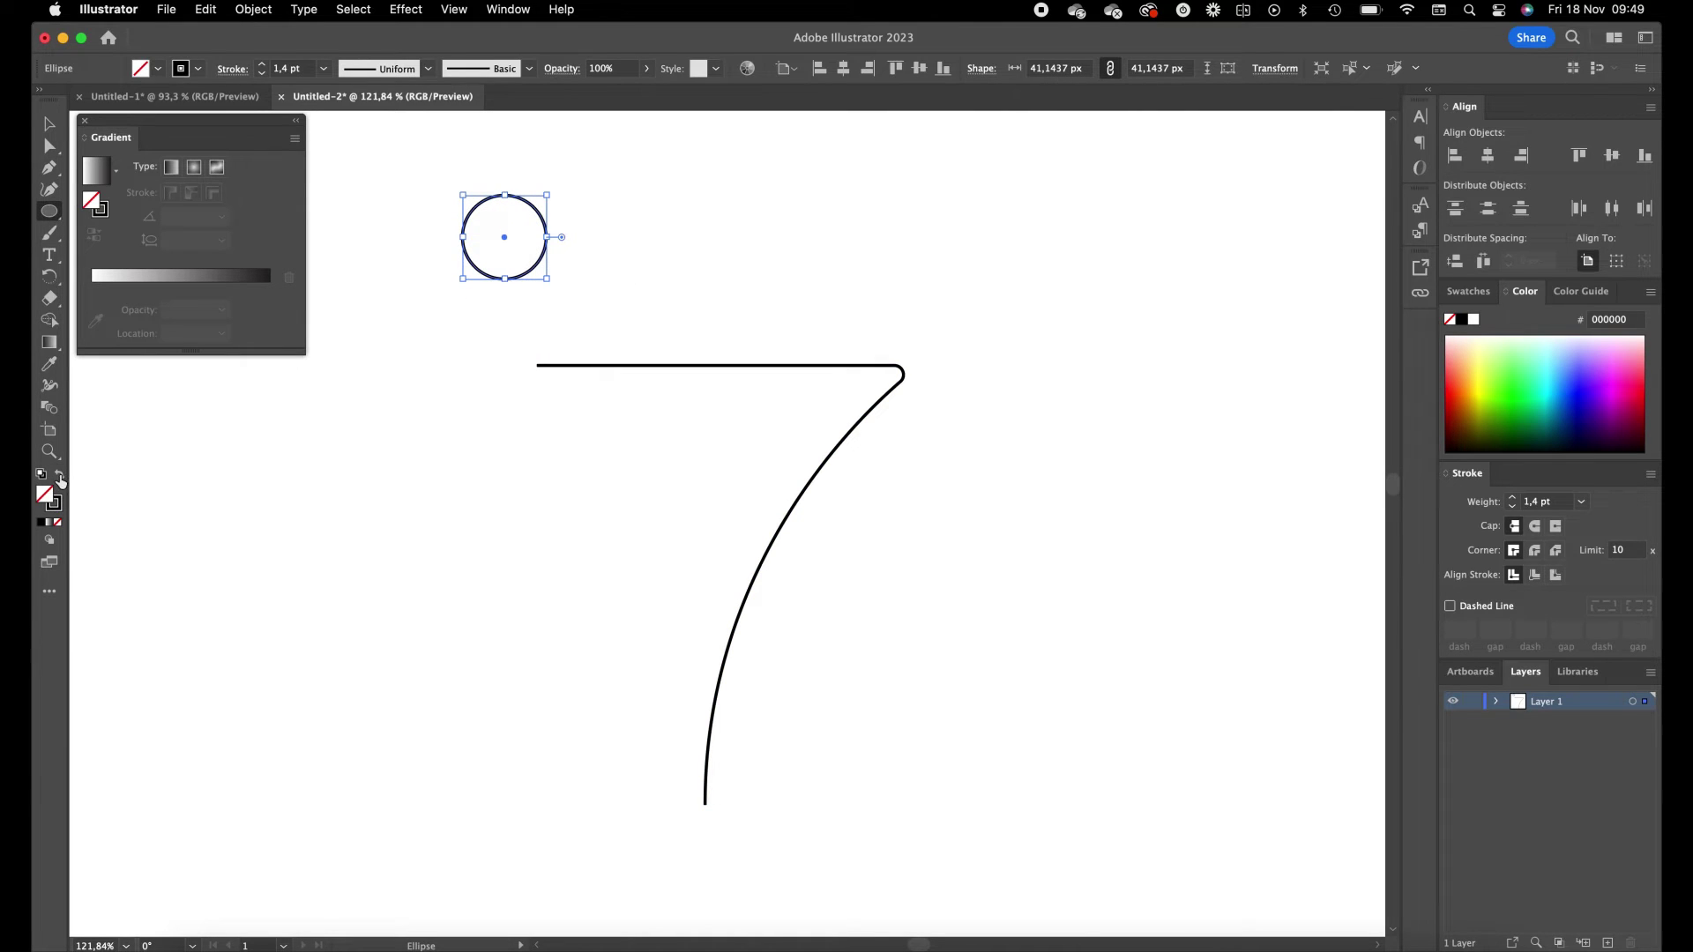
key(shift+x)
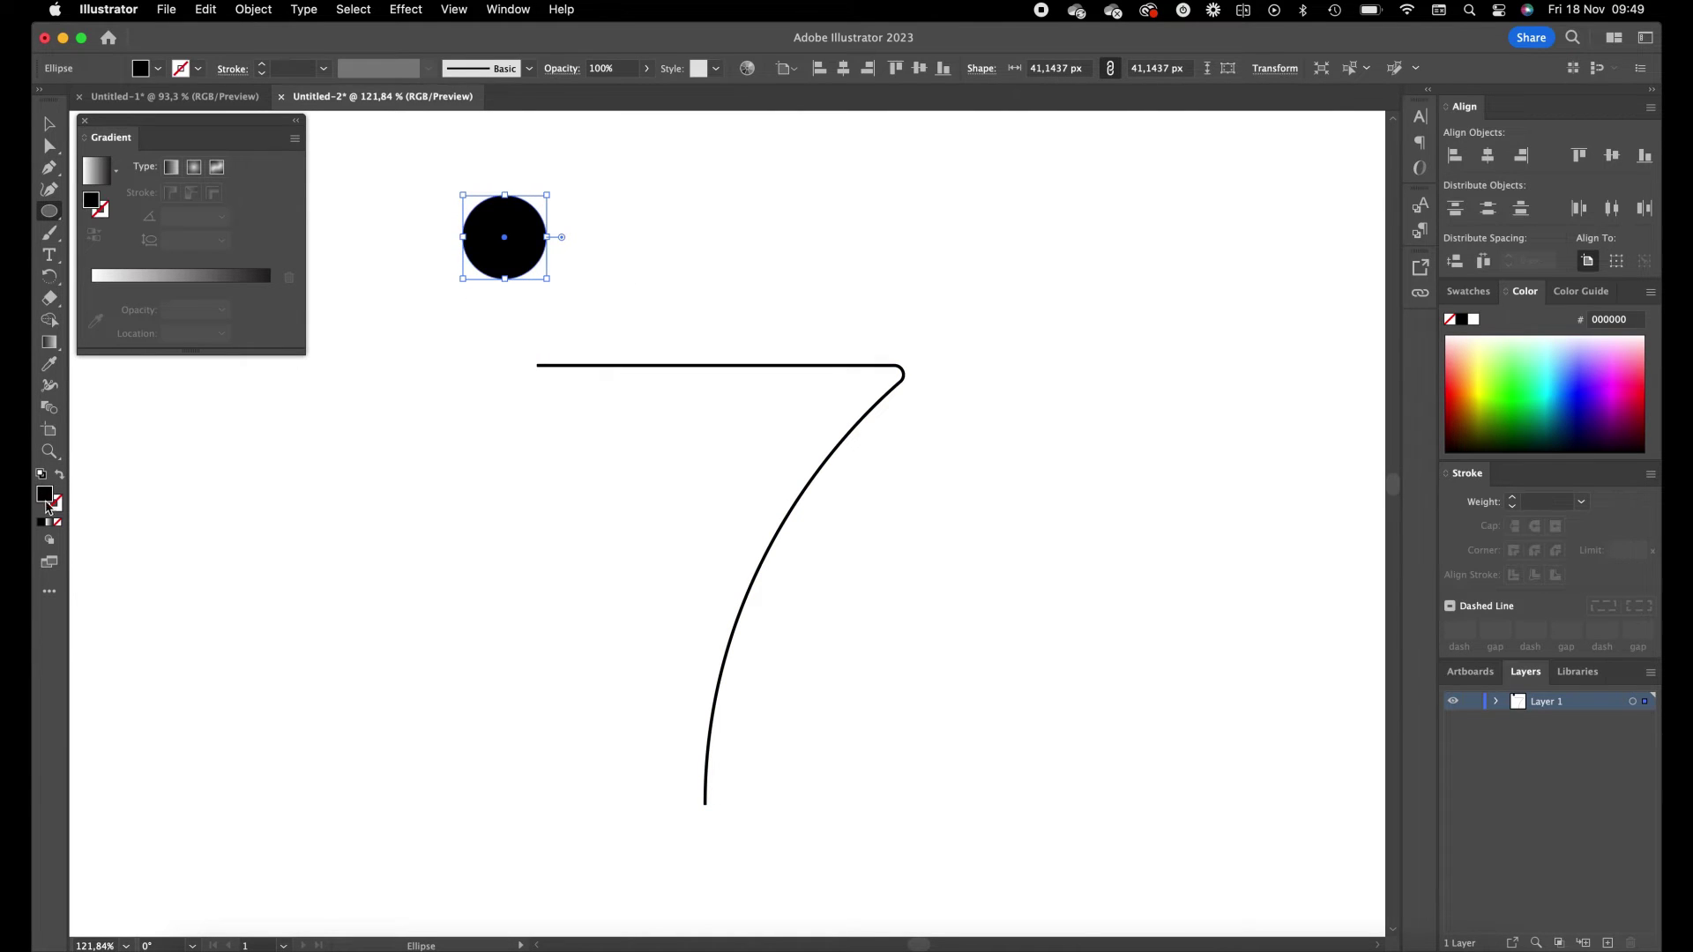
click(191, 288)
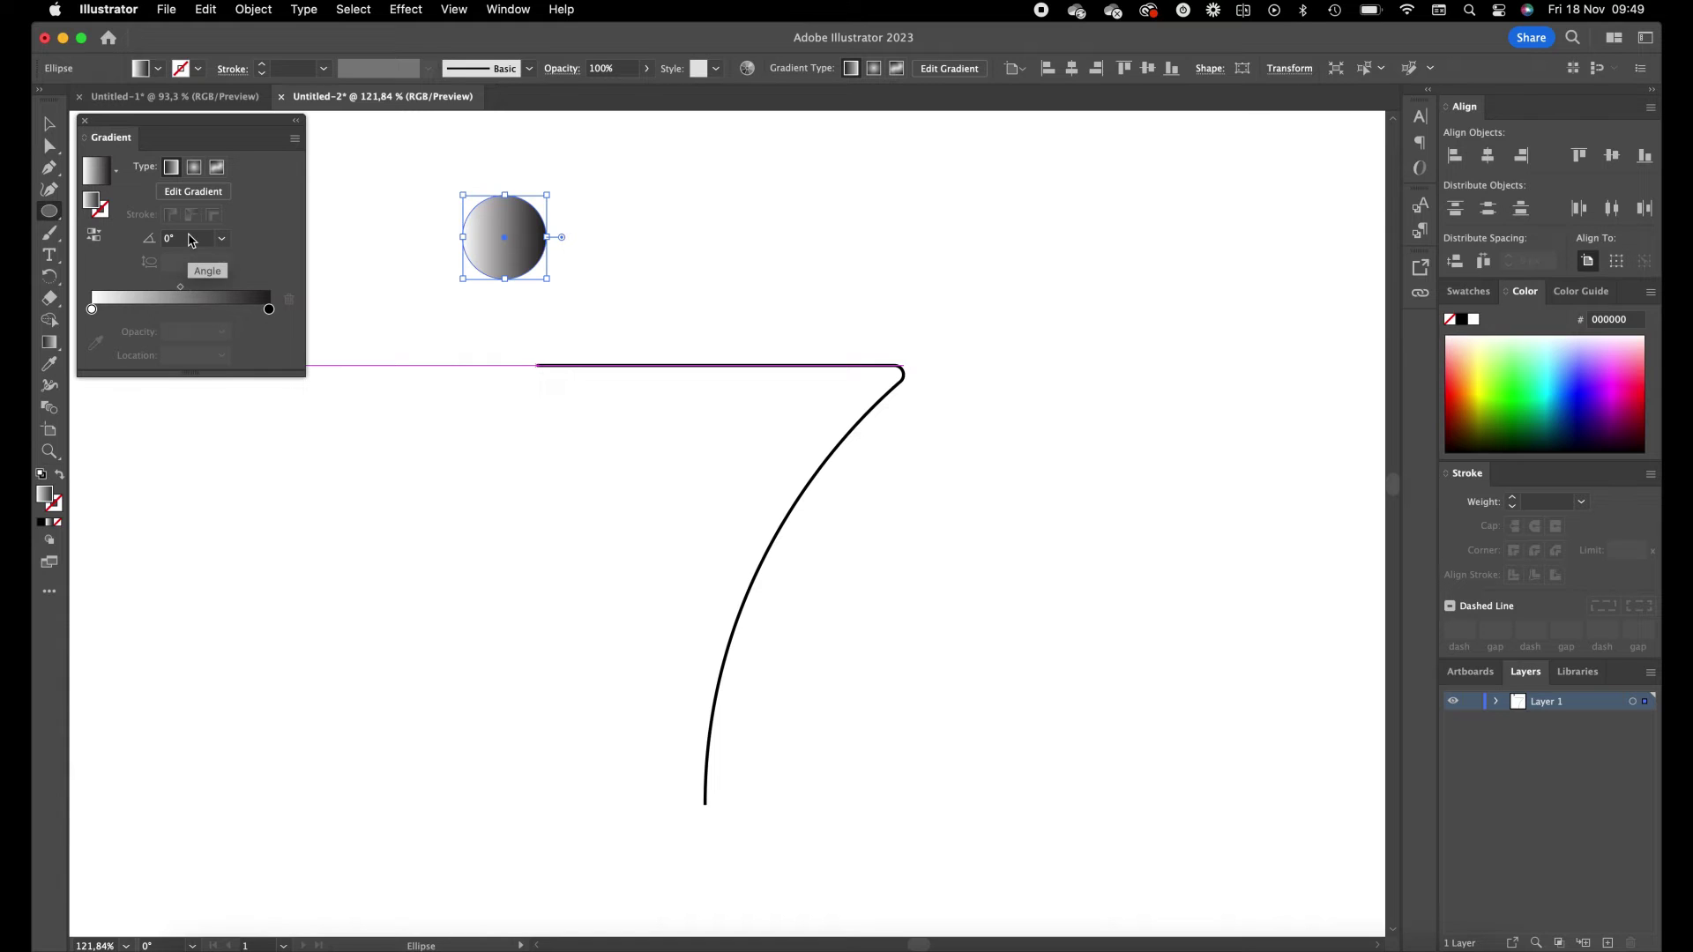
click(191, 239)
key(shift+Up)
key(shift+Down)
key(shift+Down)
key(shift+Down)
key(shift+Down)
key(shift+Down)
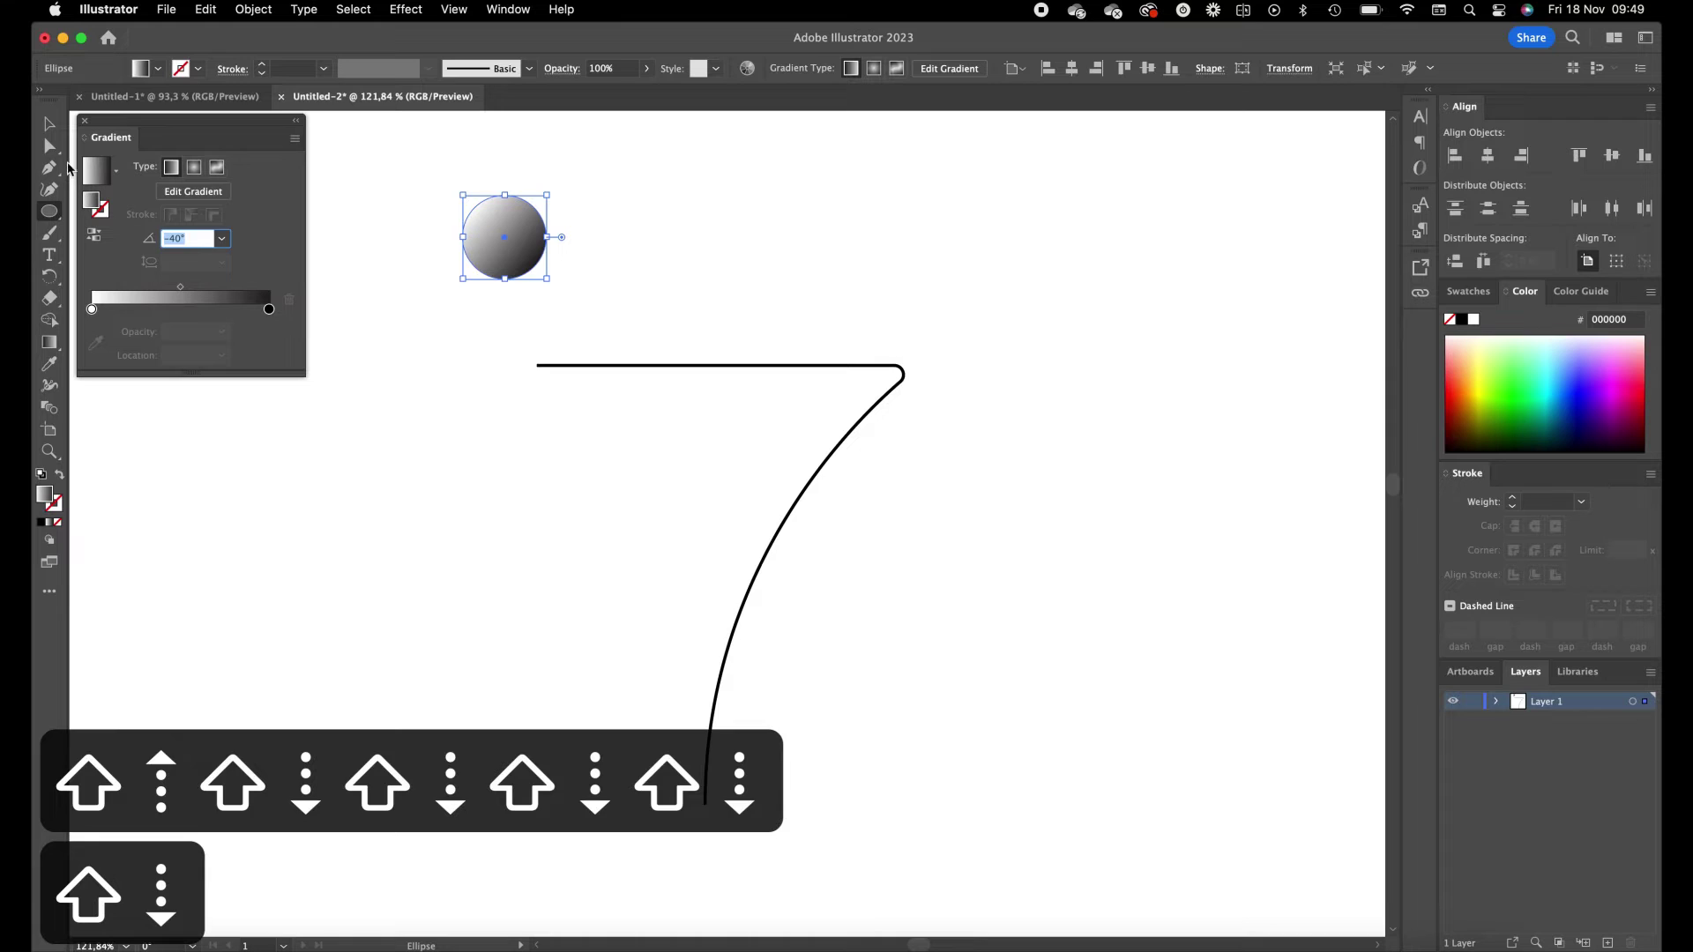
click(49, 124)
- Place a copy of the gradient circle directly to its right and select both circles
click(748, 275)
drag(553, 253, 547, 304)
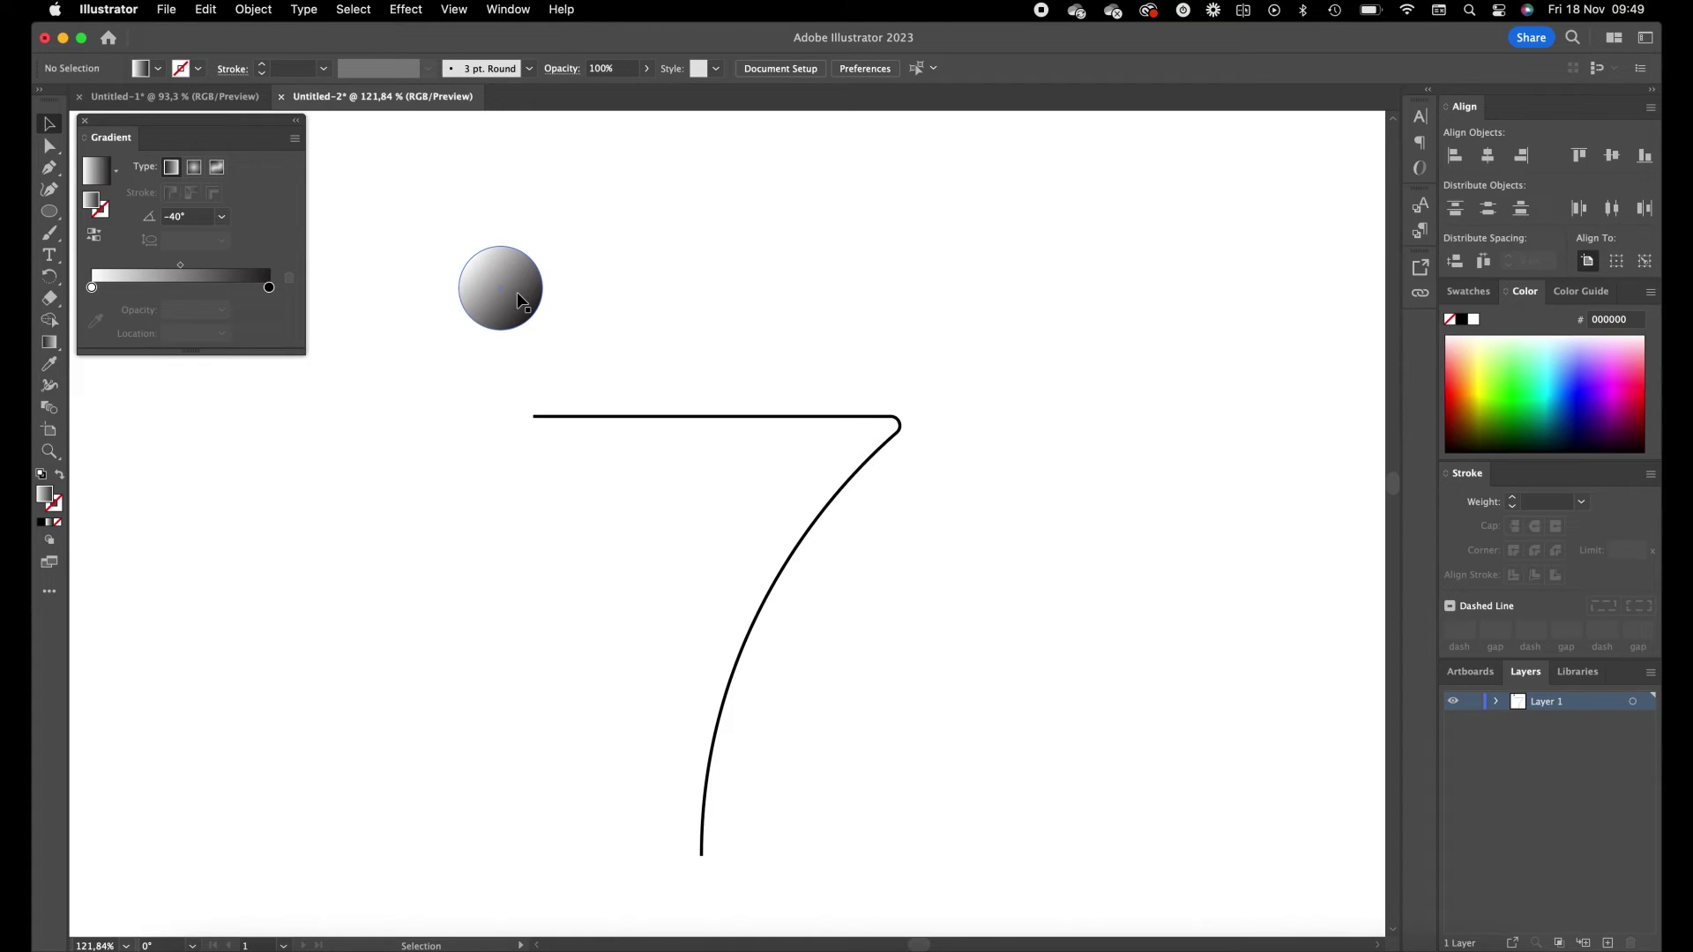
drag(514, 295, 984, 305)
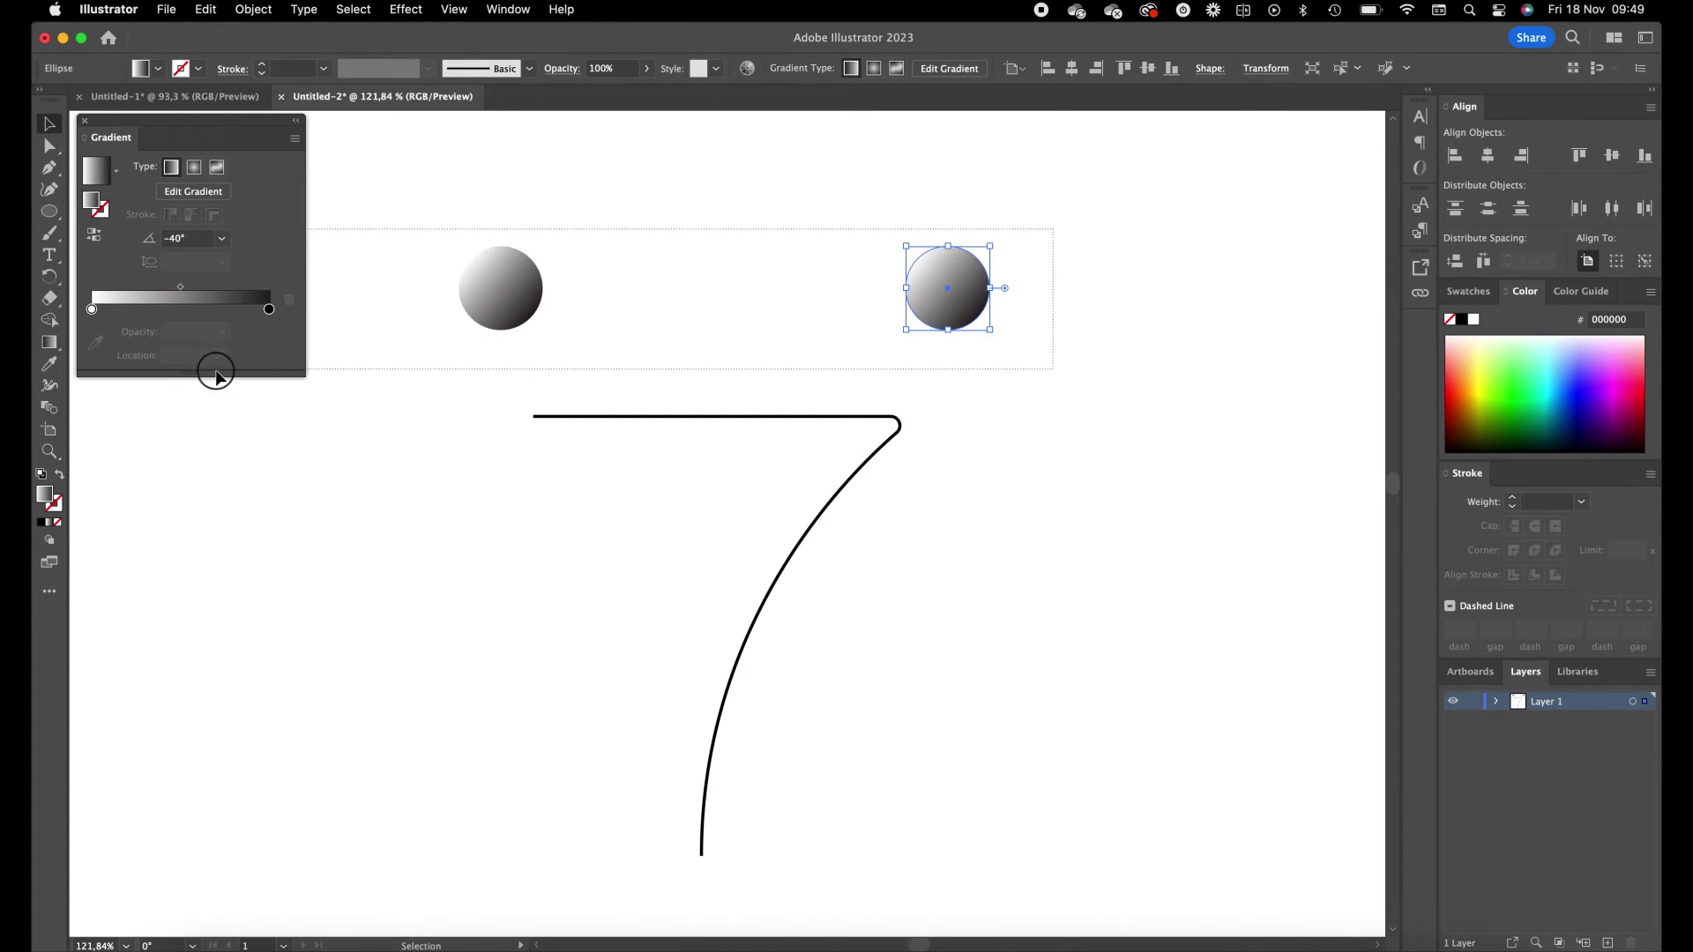
drag(215, 373, 401, 348)
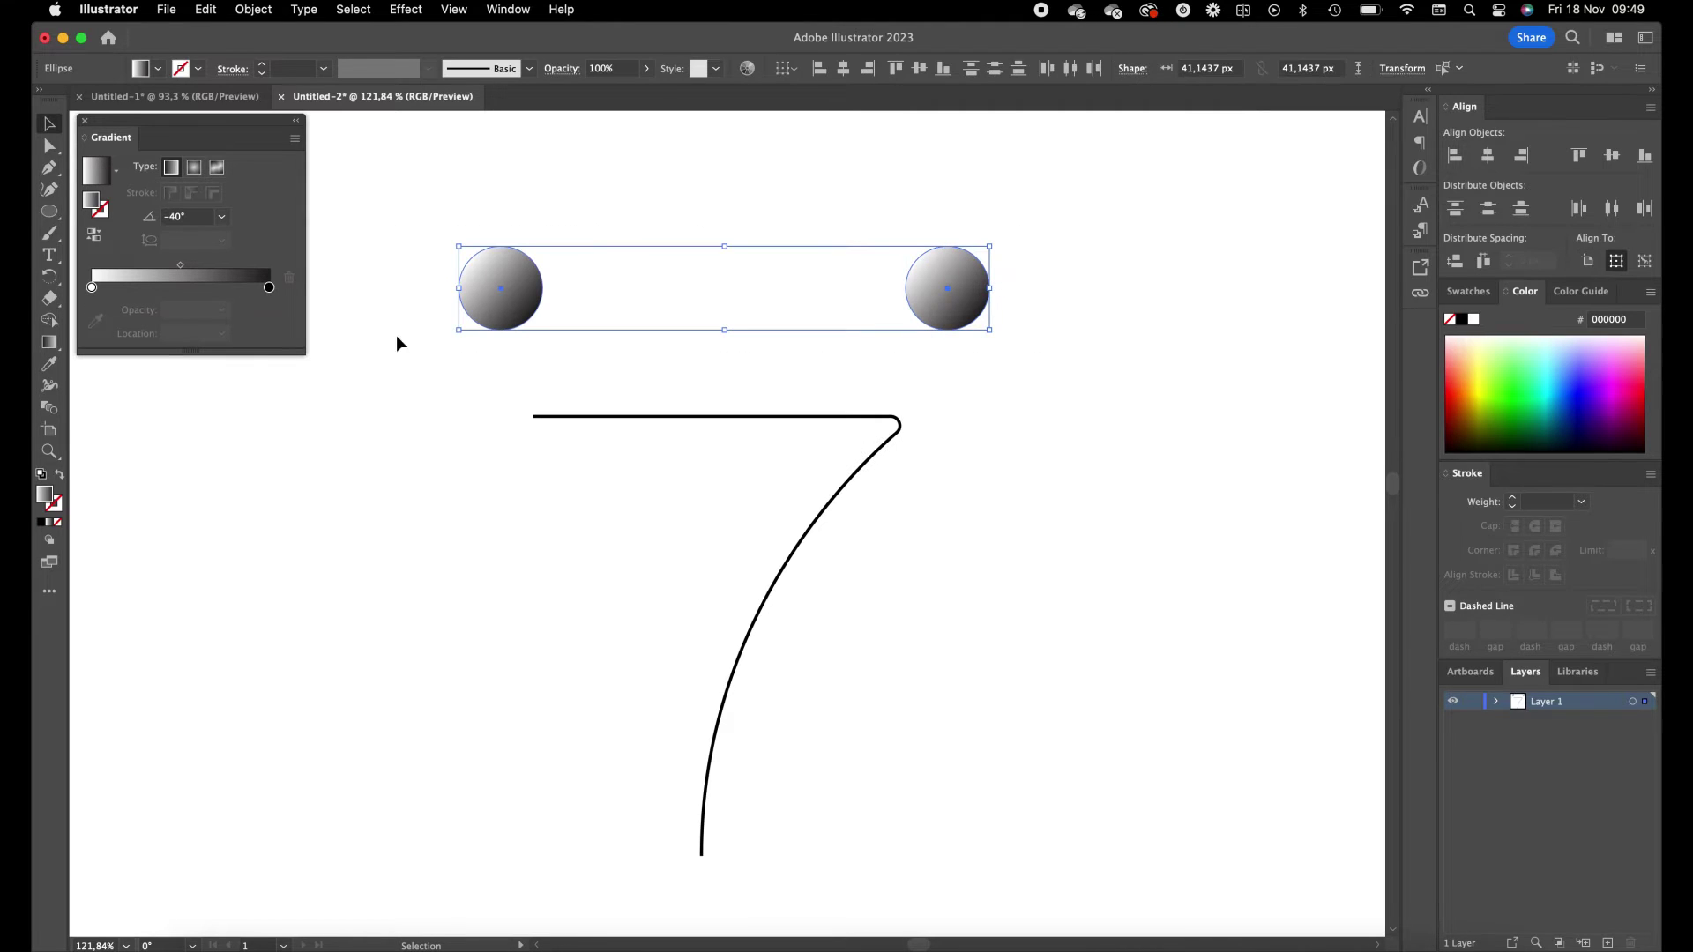
- Set Blend Options to Specified Steps at 1000, then make the blend between the two circles
click(264, 8)
mouse_move(332, 587)
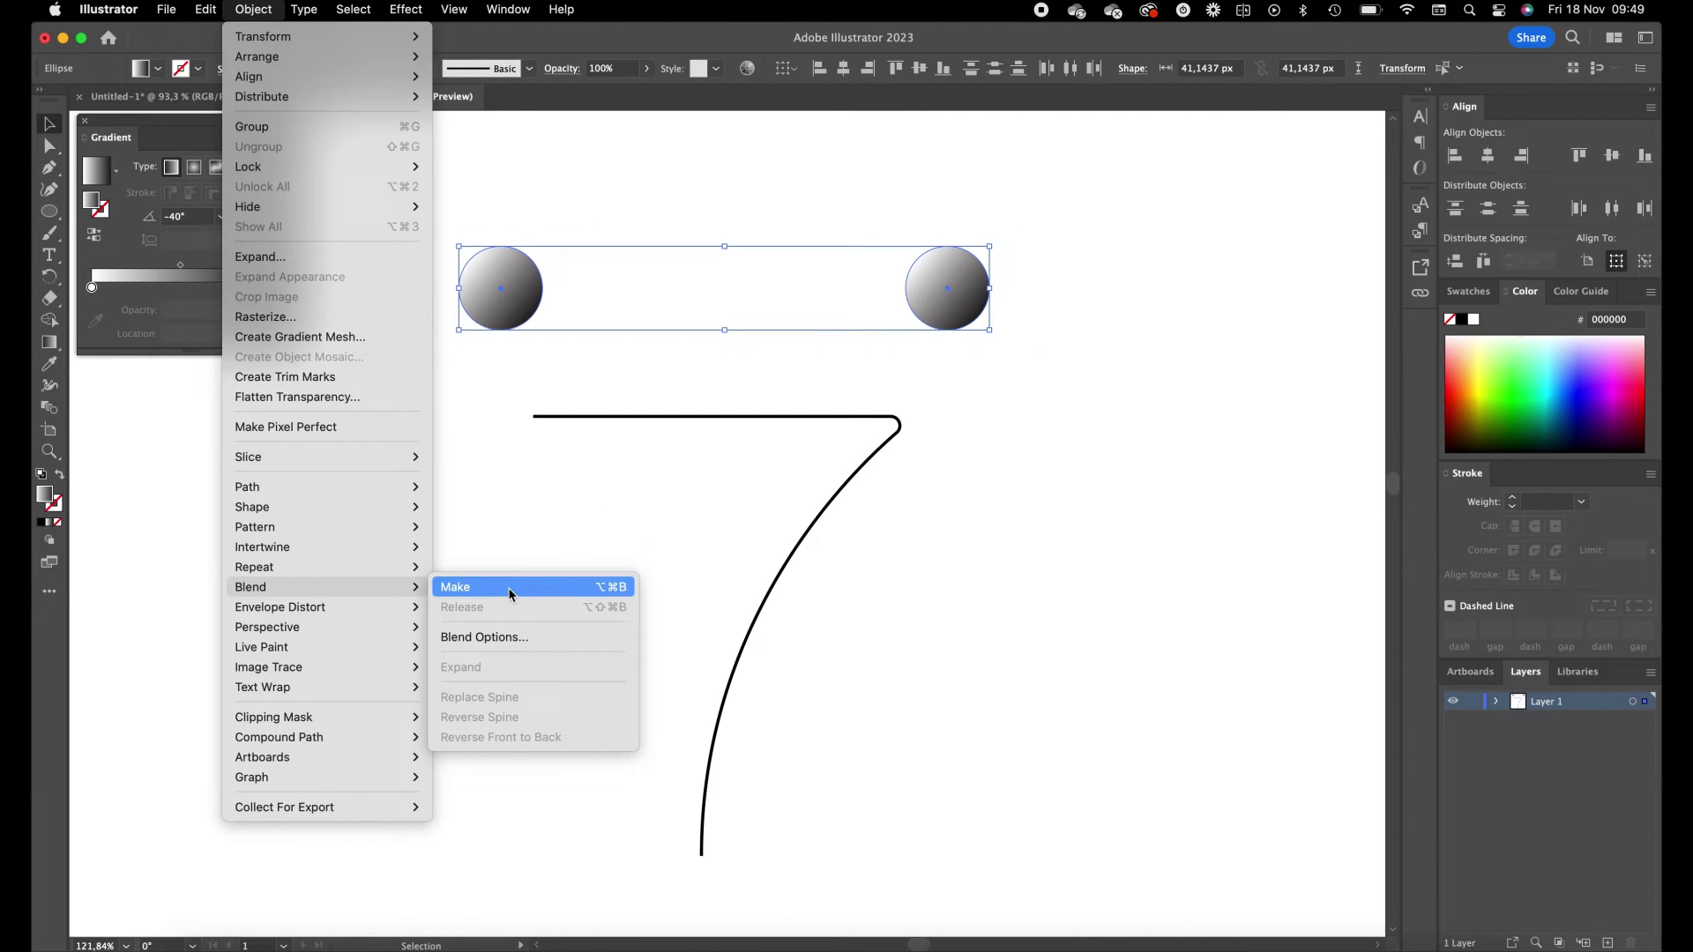
click(516, 637)
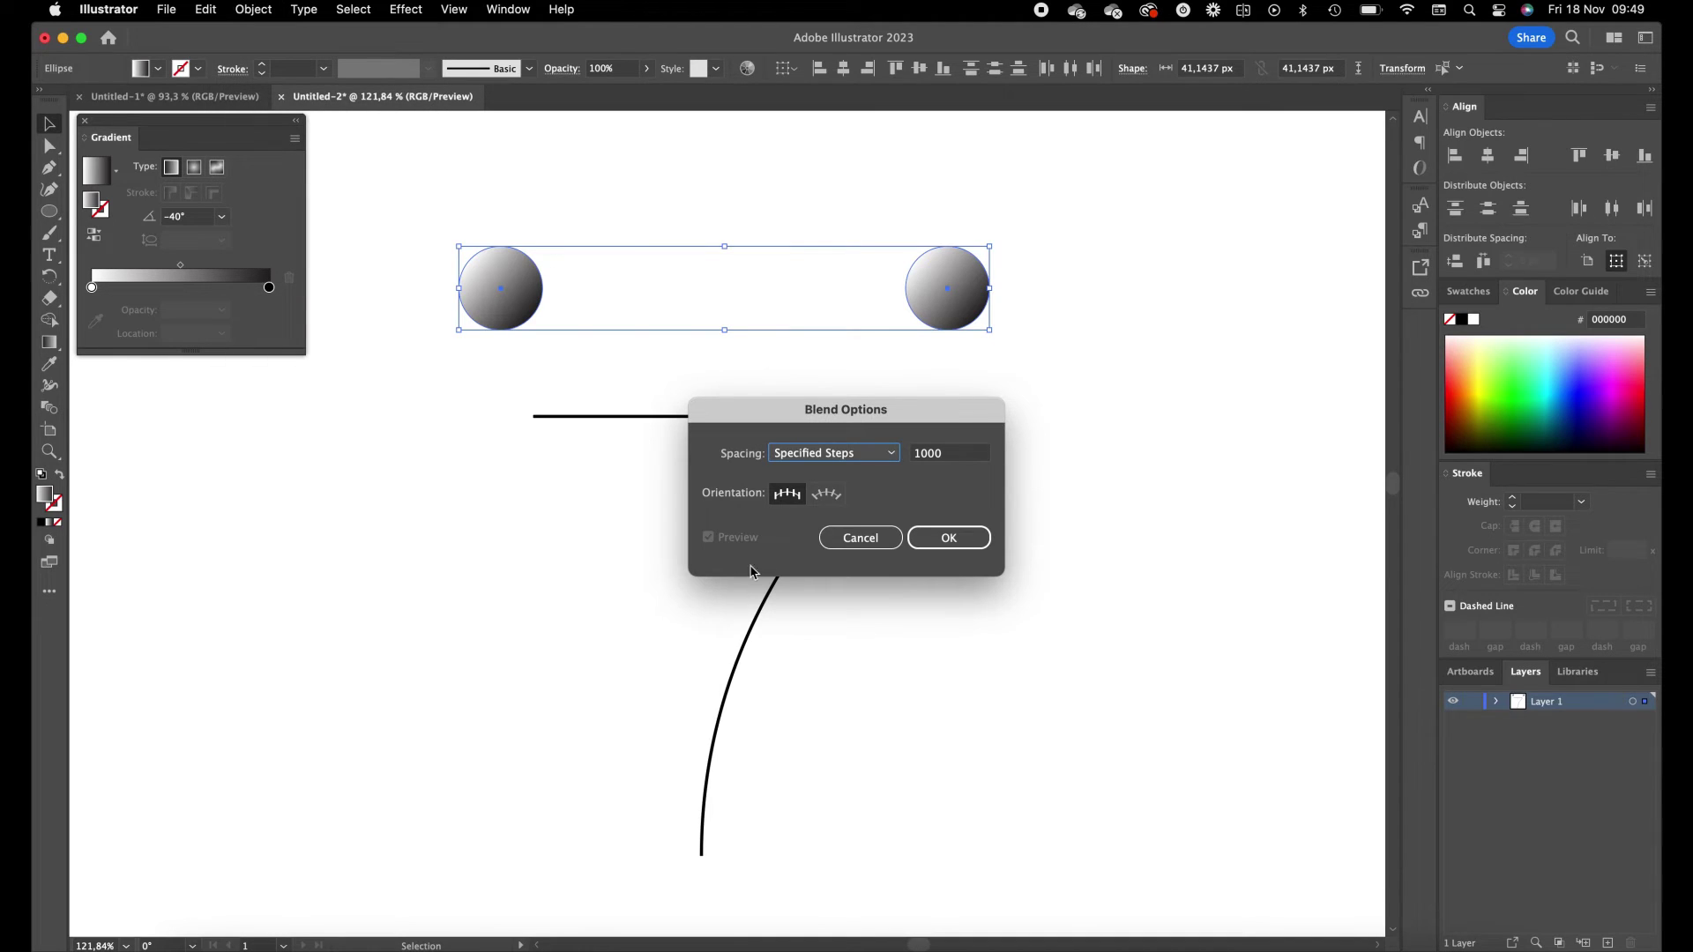
click(857, 455)
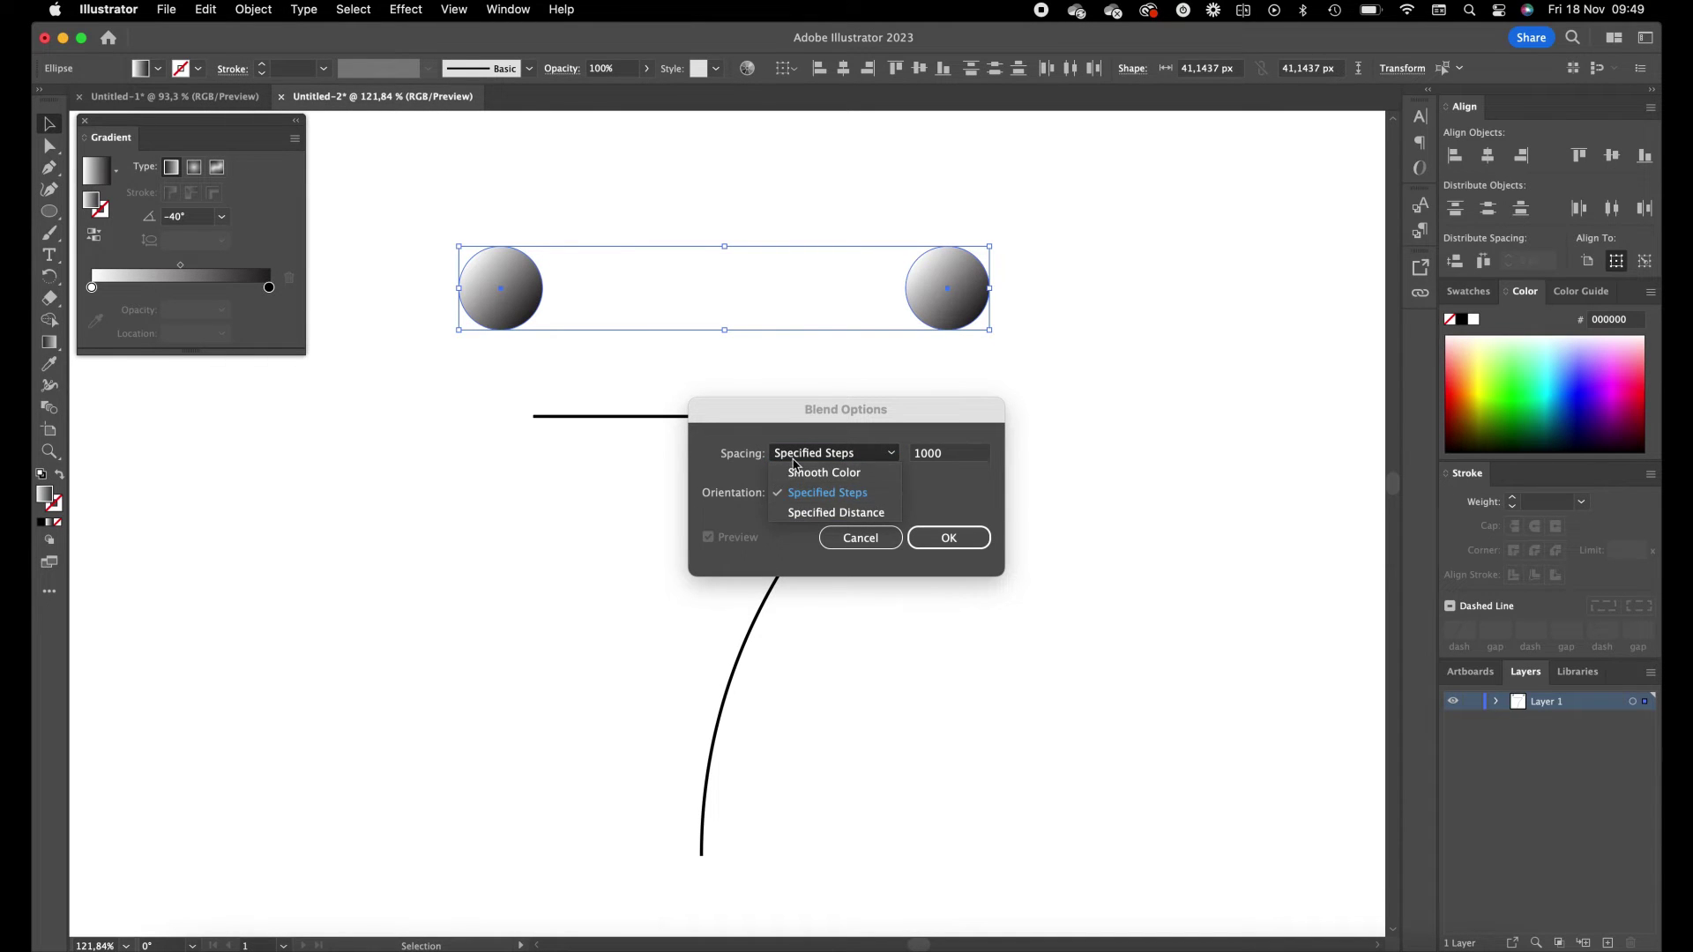
click(945, 475)
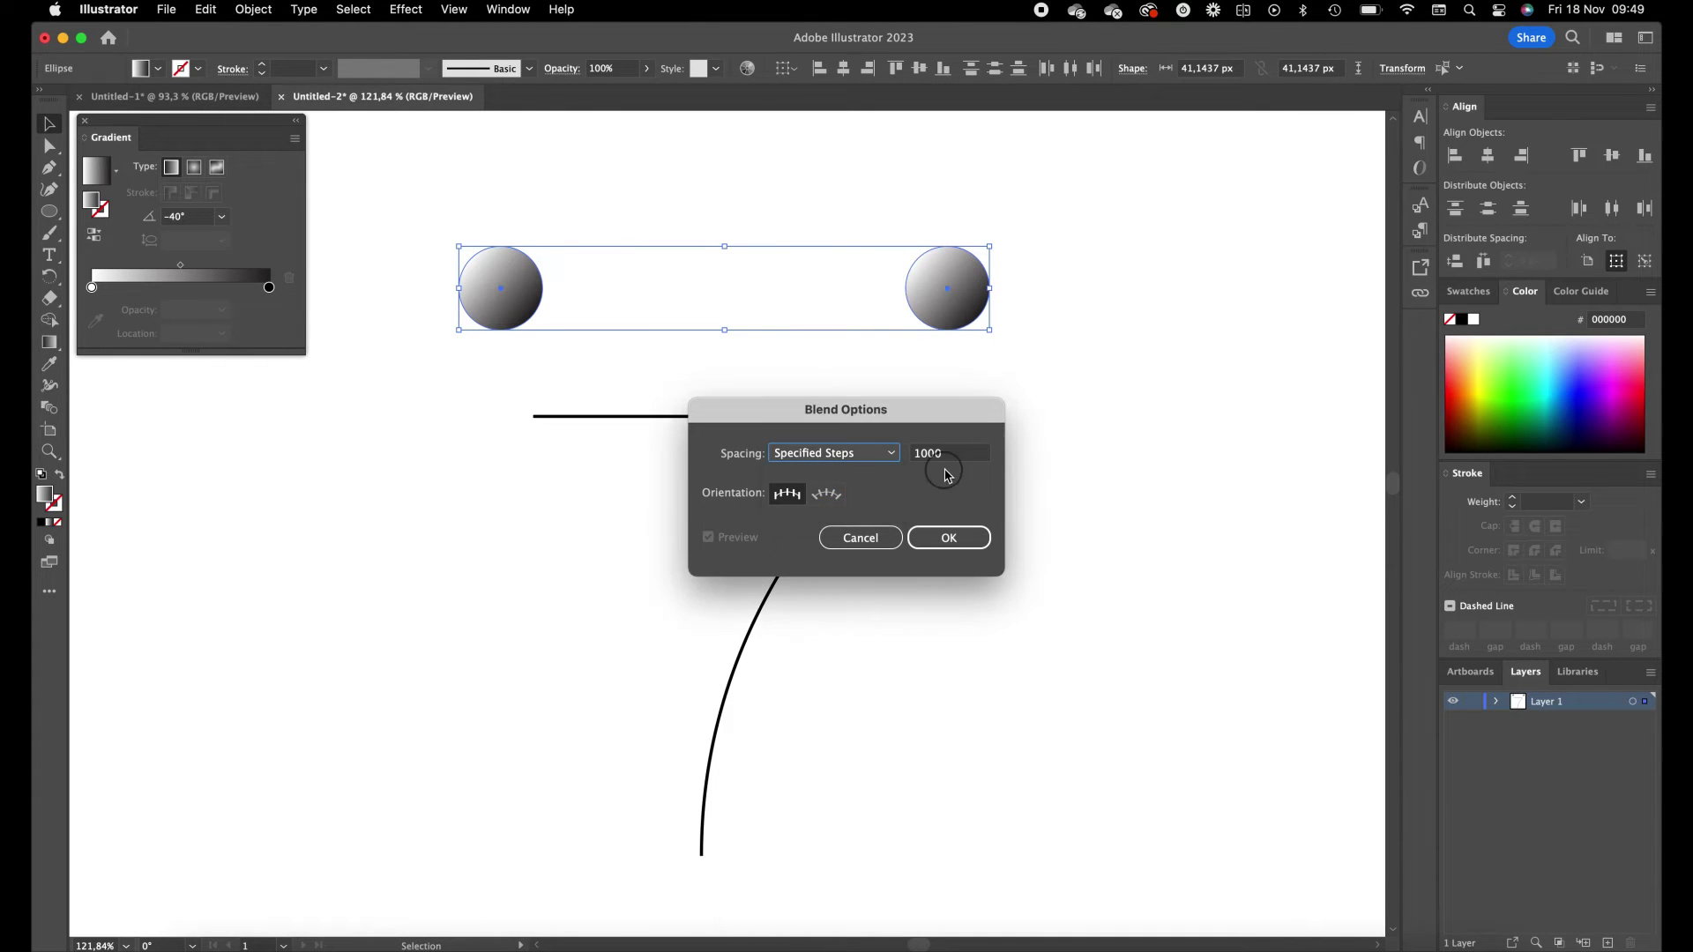
click(955, 456)
click(956, 456)
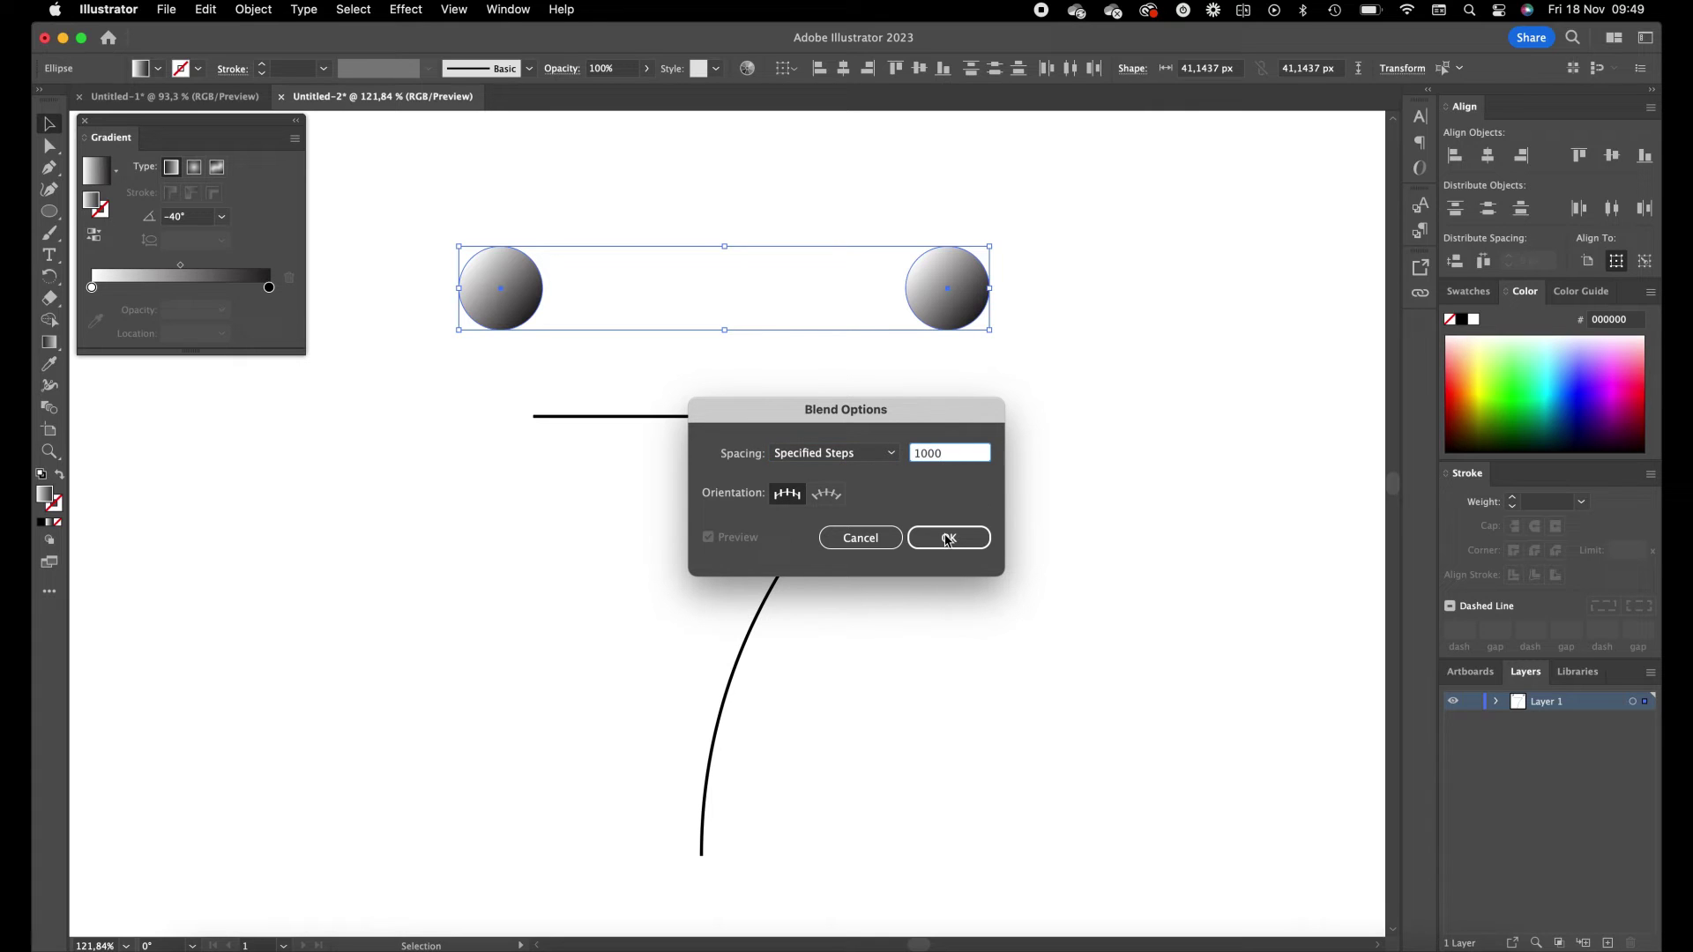
click(949, 538)
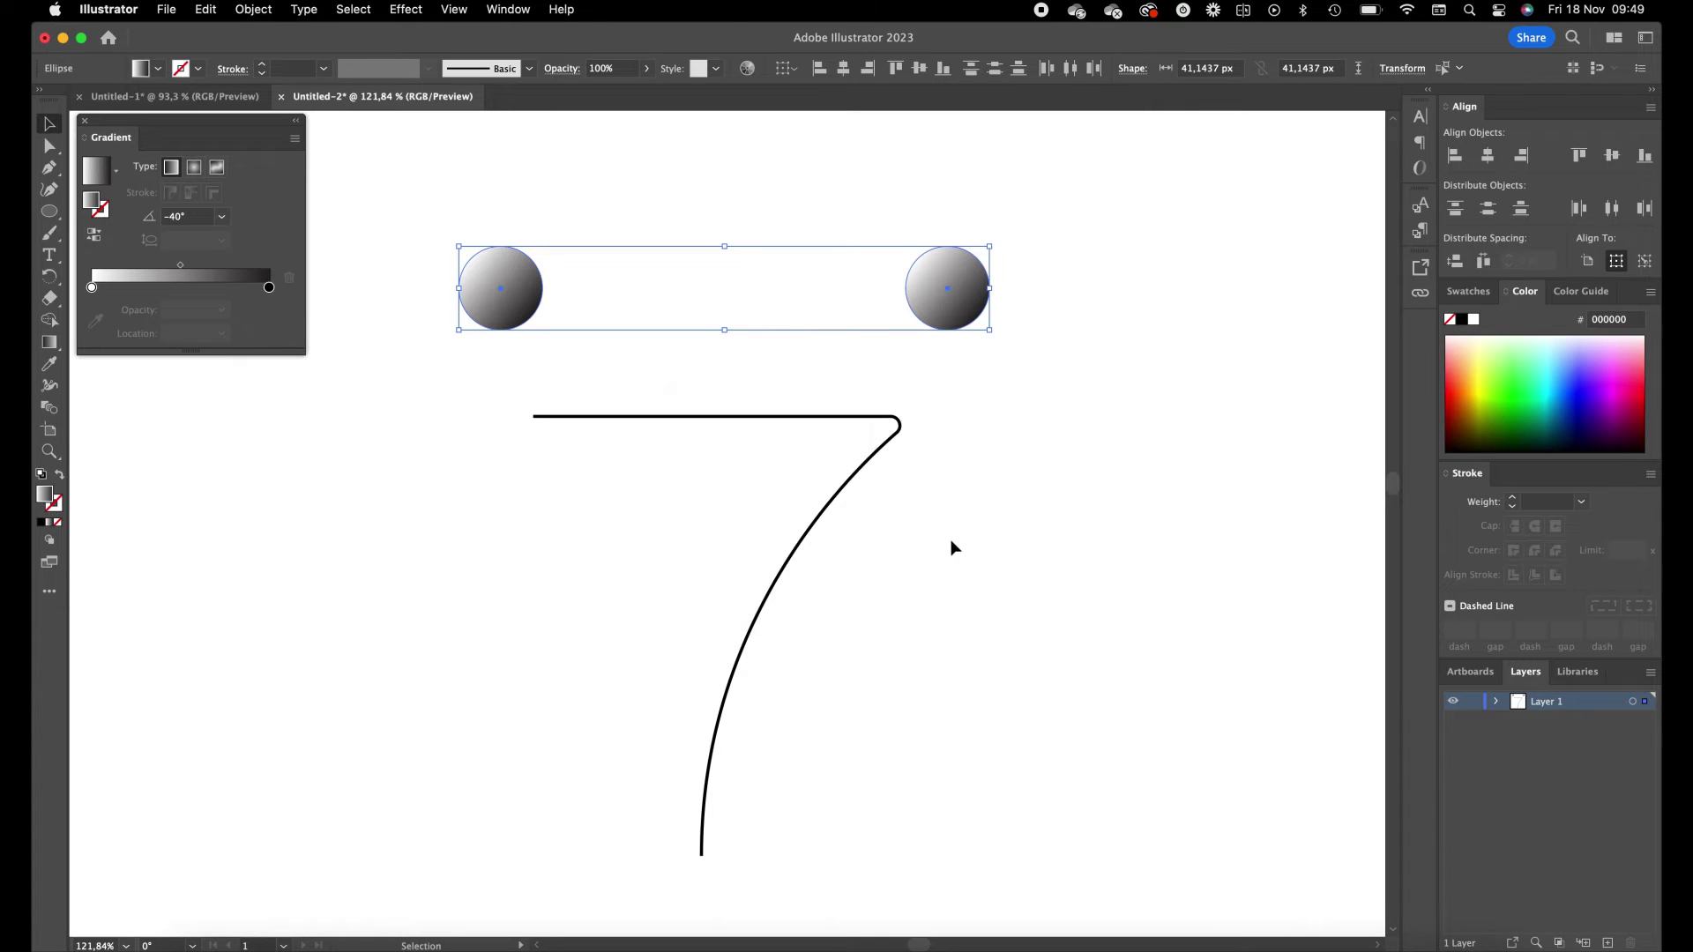
click(264, 10)
mouse_move(353, 587)
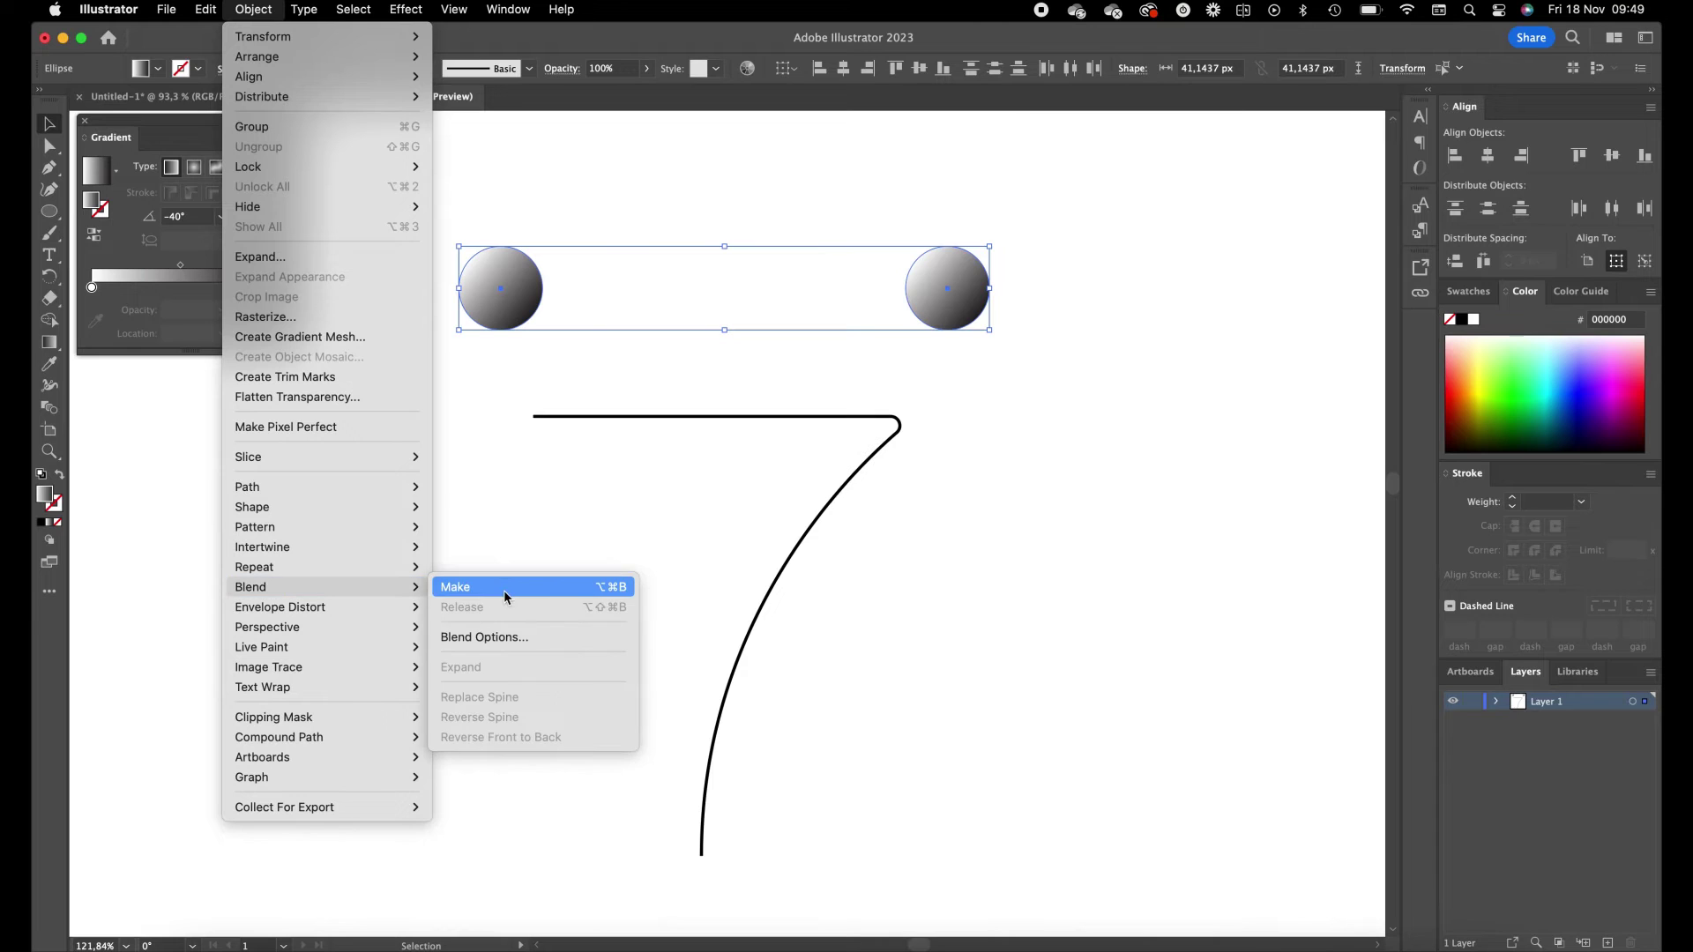
click(508, 596)
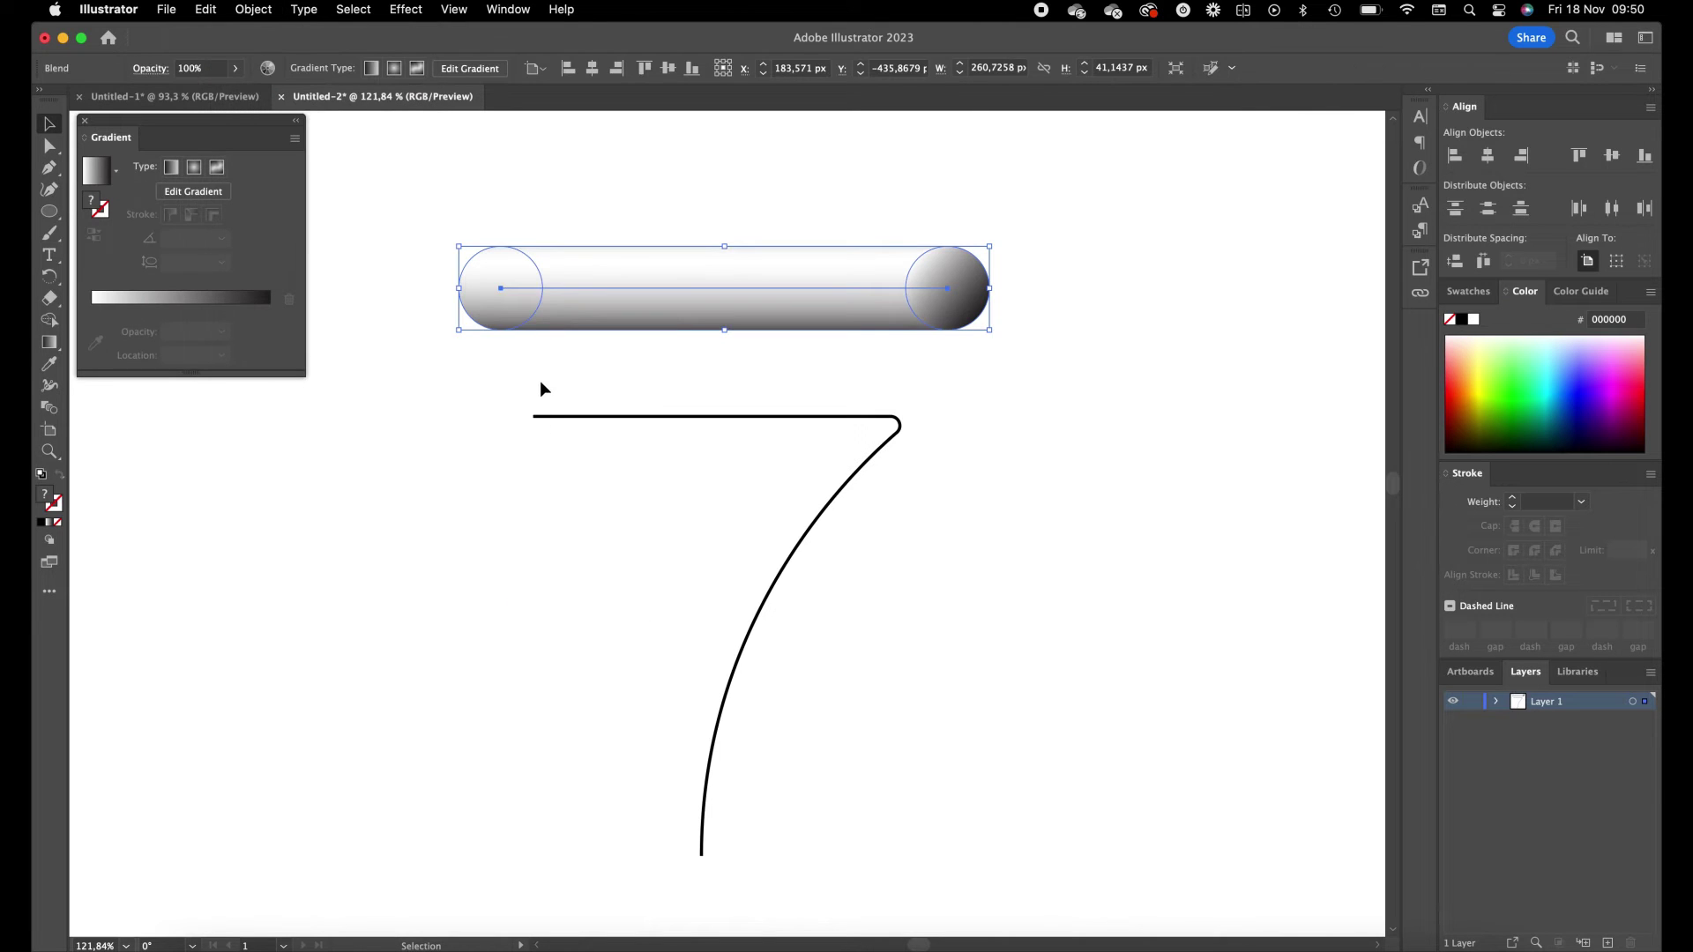
- Move the blend bar up and enlarge it to about 309 × 49 px
key(space)
drag(540, 386, 534, 452)
drag(606, 367, 641, 311)
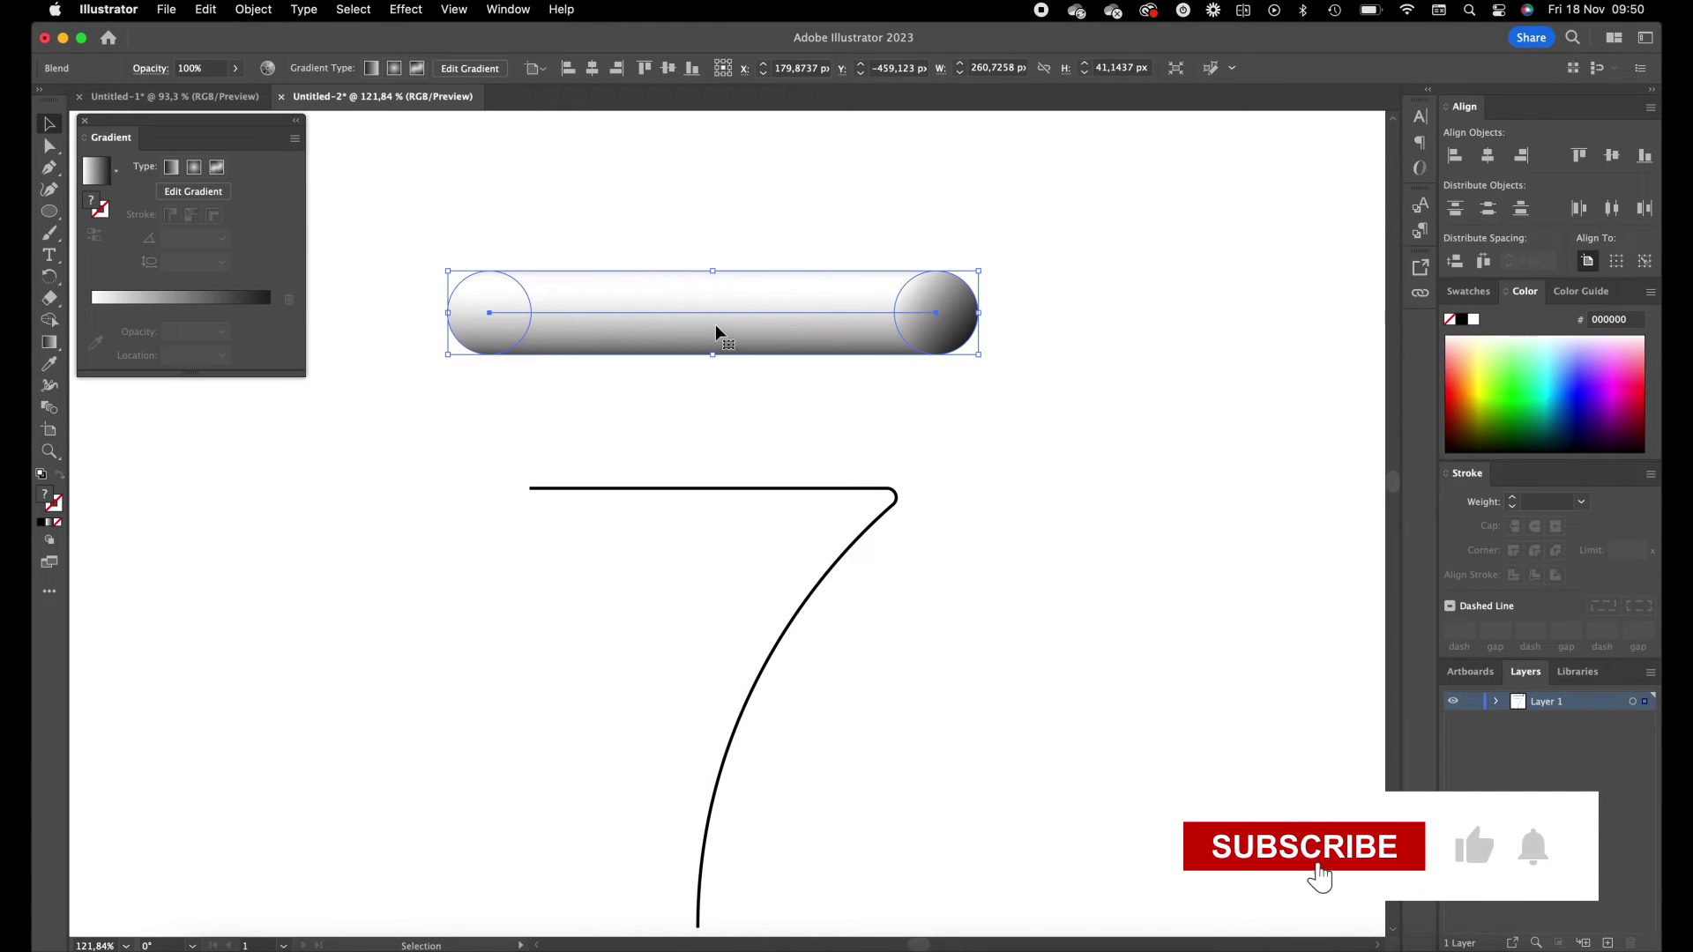
drag(714, 355, 703, 310)
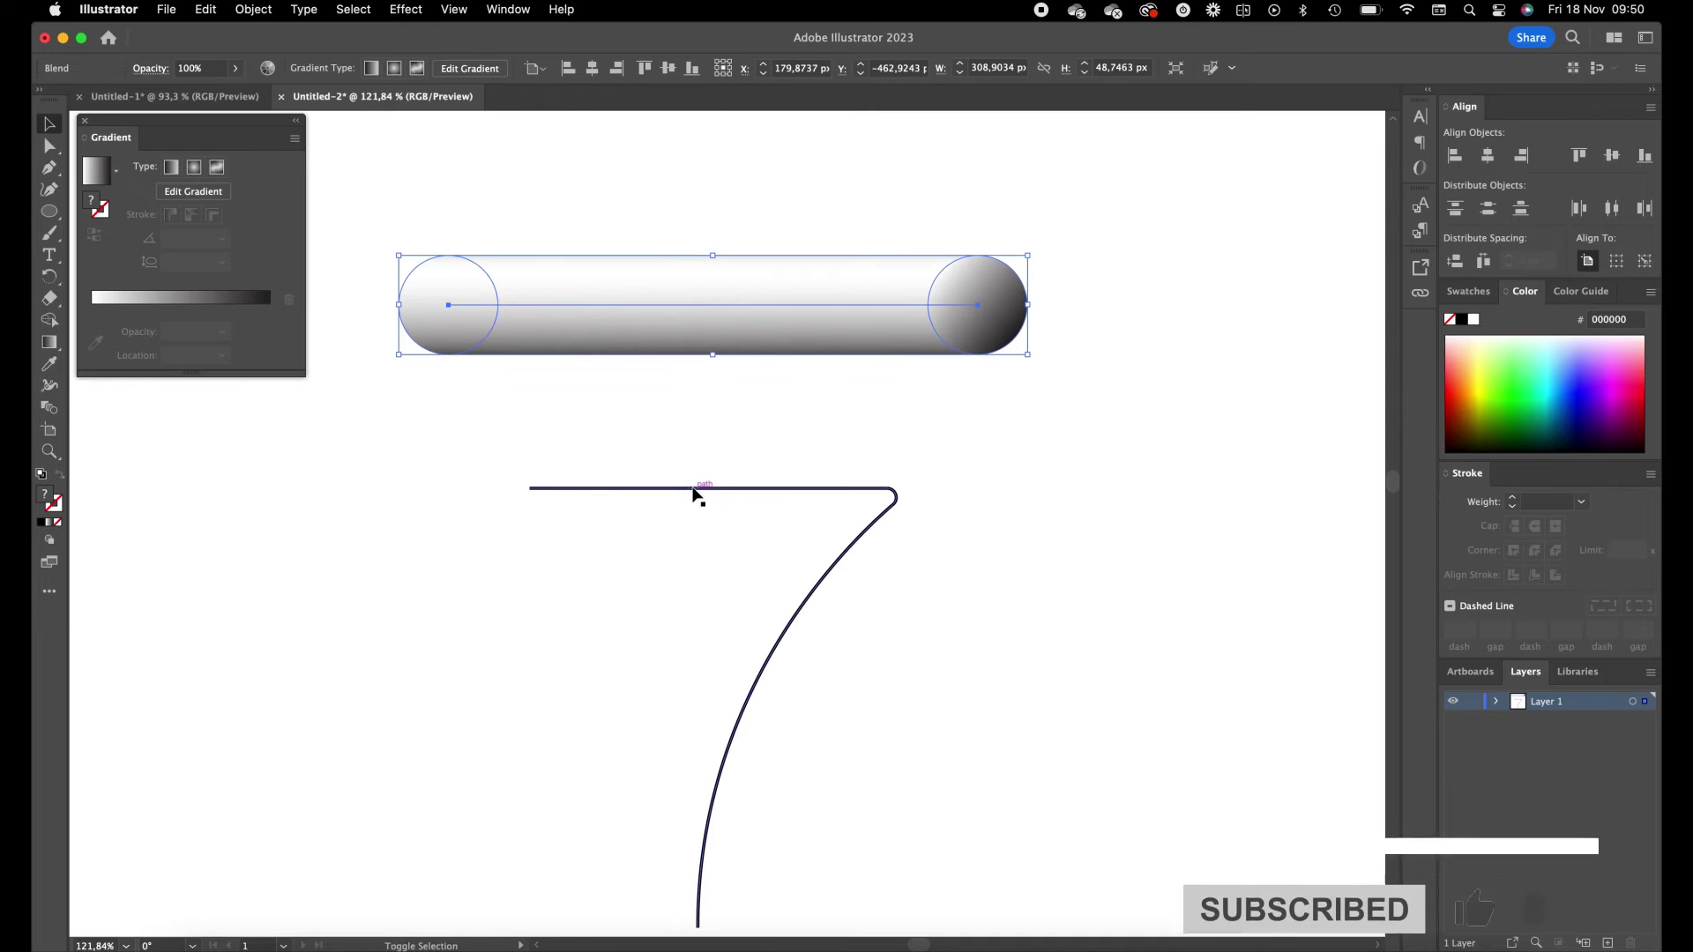
- Select the blend bar with the 7 path and replace the blend's spine with the 7
mouse_move(567, 197)
mouse_down()
mouse_move(790, 412)
mouse_move(782, 423)
mouse_up()
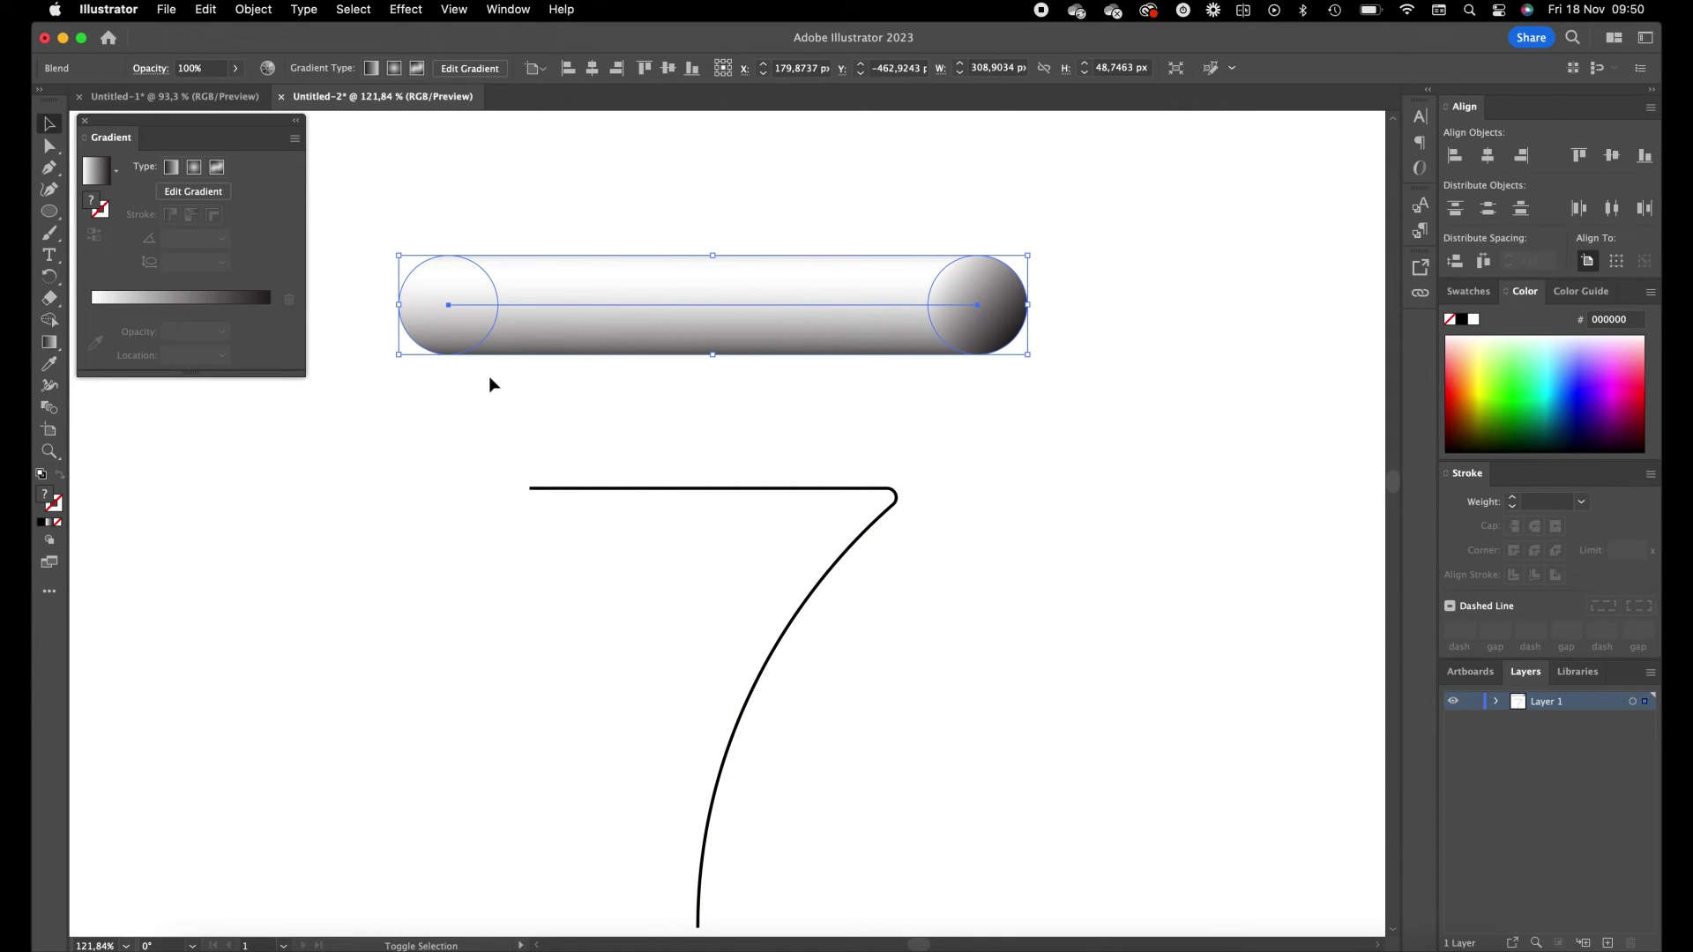
drag(489, 377, 943, 670)
click(253, 9)
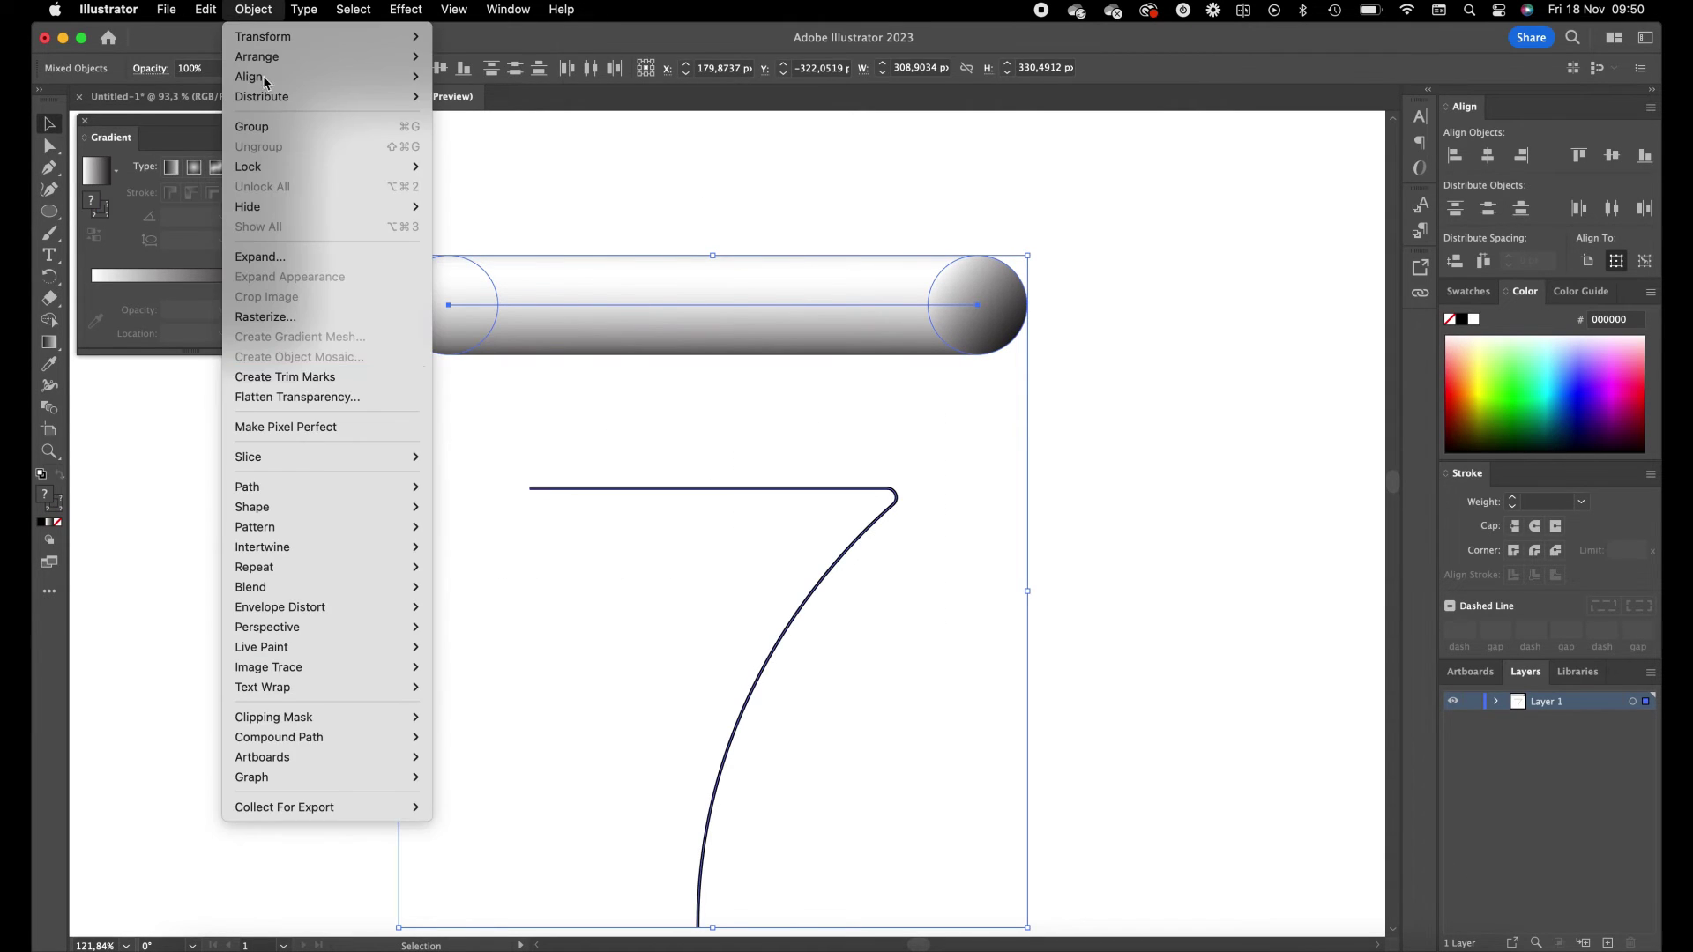
mouse_move(342, 587)
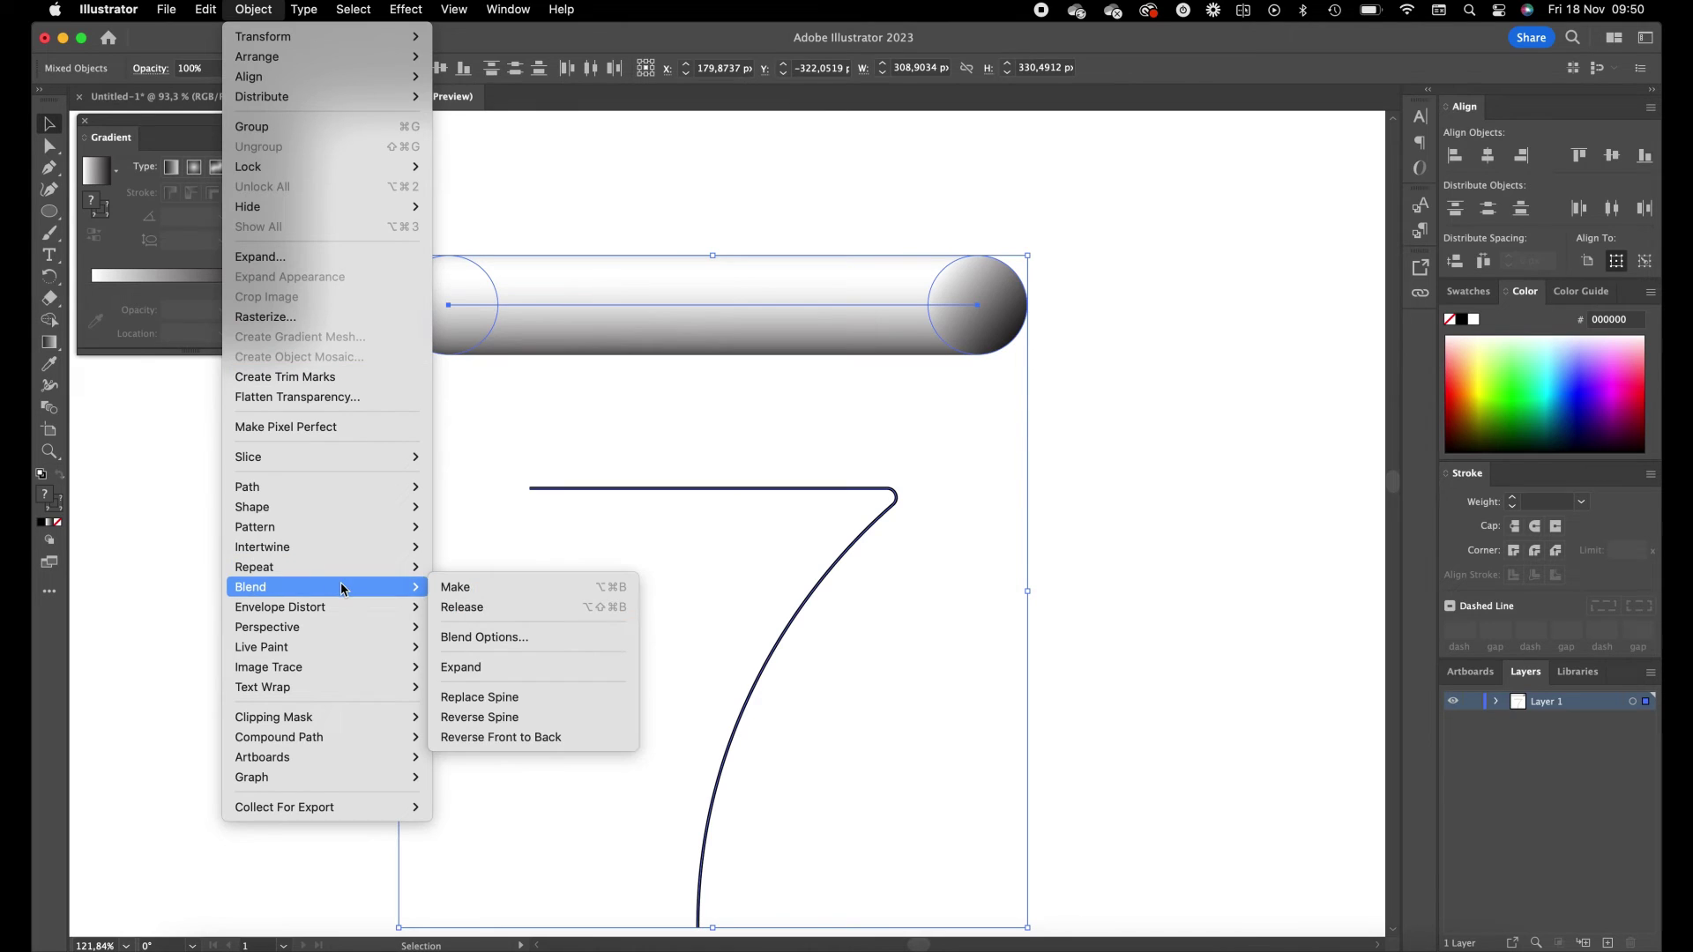
click(485, 696)
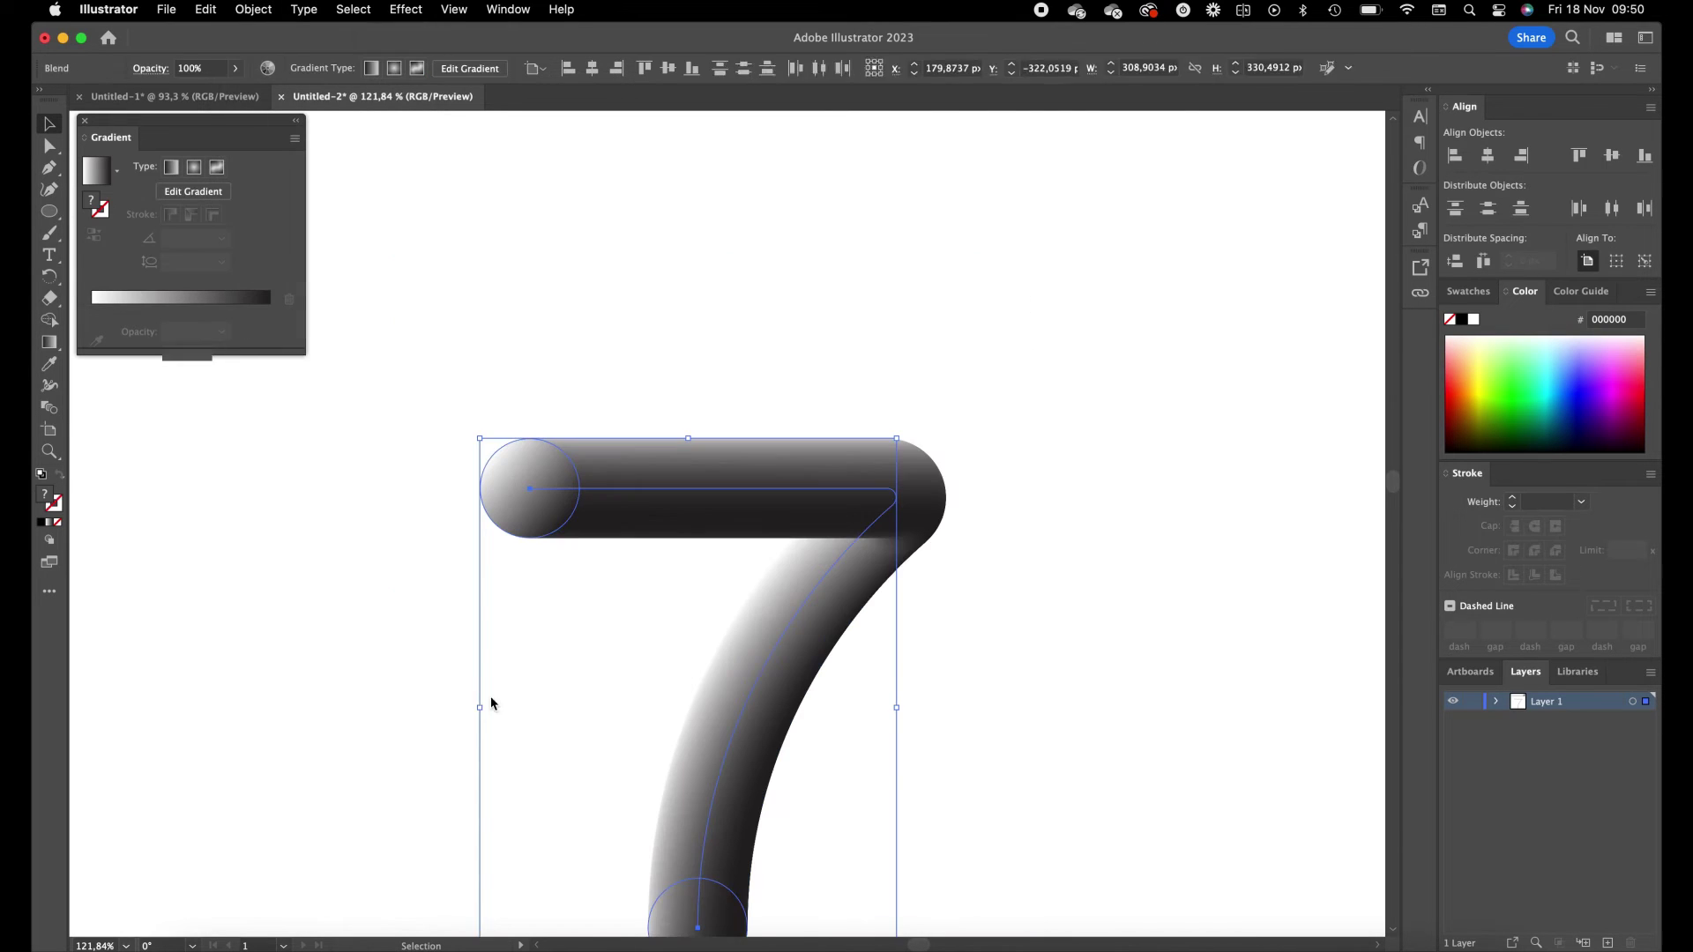
scroll(582, 608, down, 3)
- Apply Roughen to the gradient 7 with Size 71%, Detail 100/in and Corner points
click(406, 9)
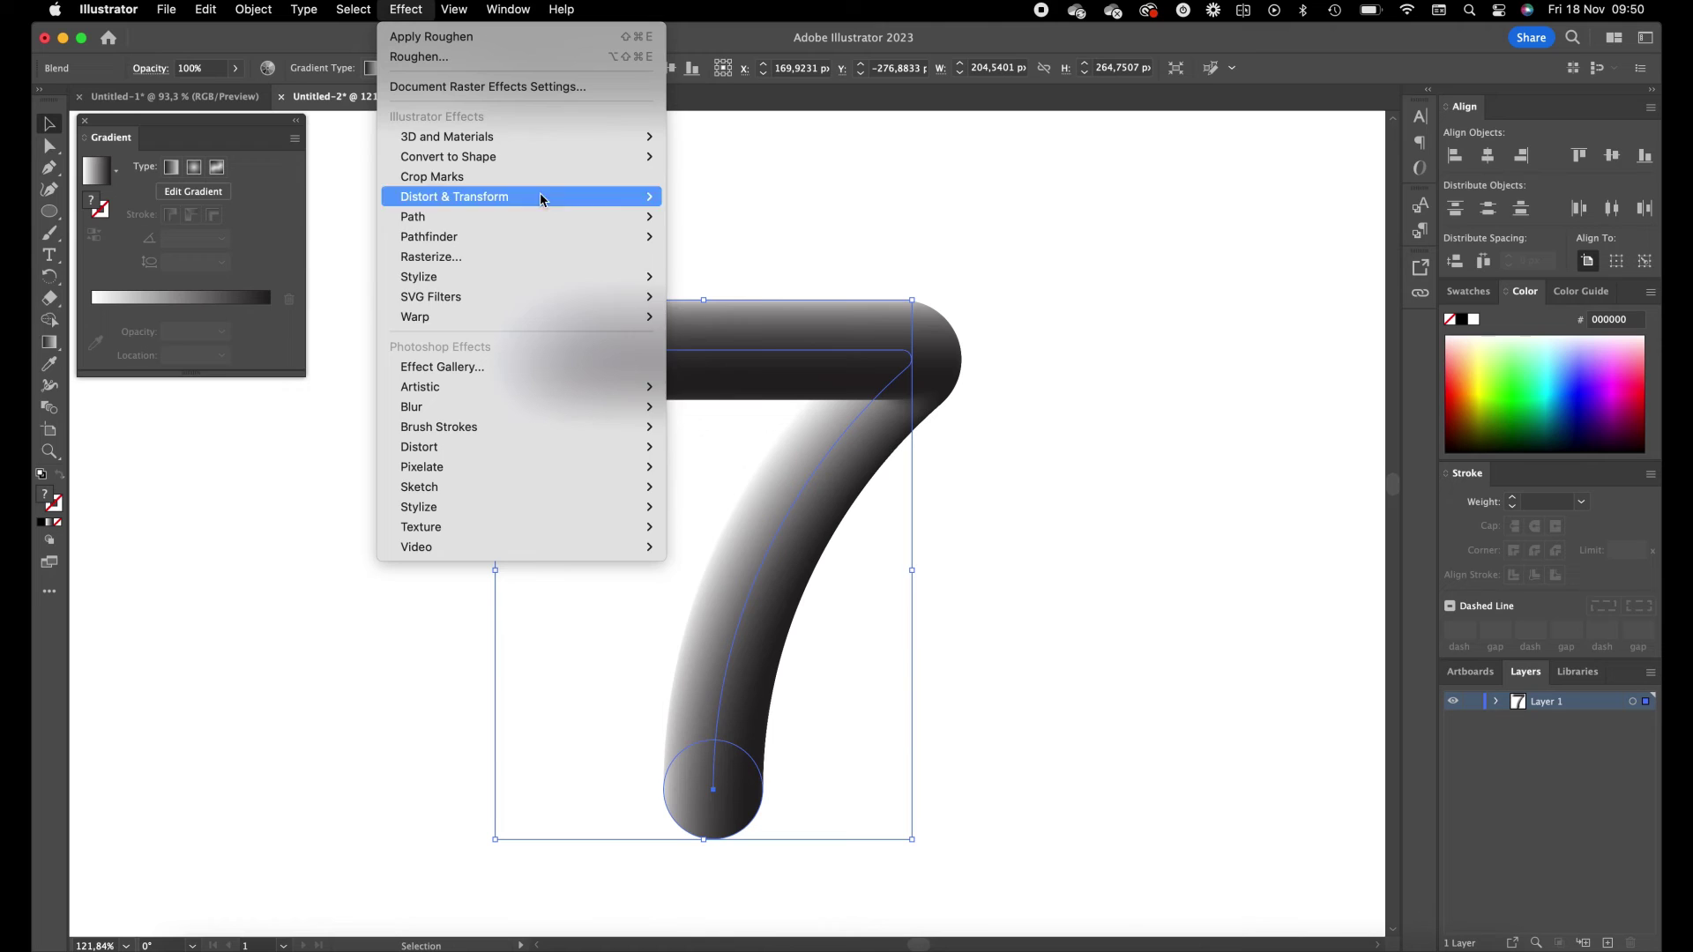
mouse_move(509, 314)
mouse_move(511, 196)
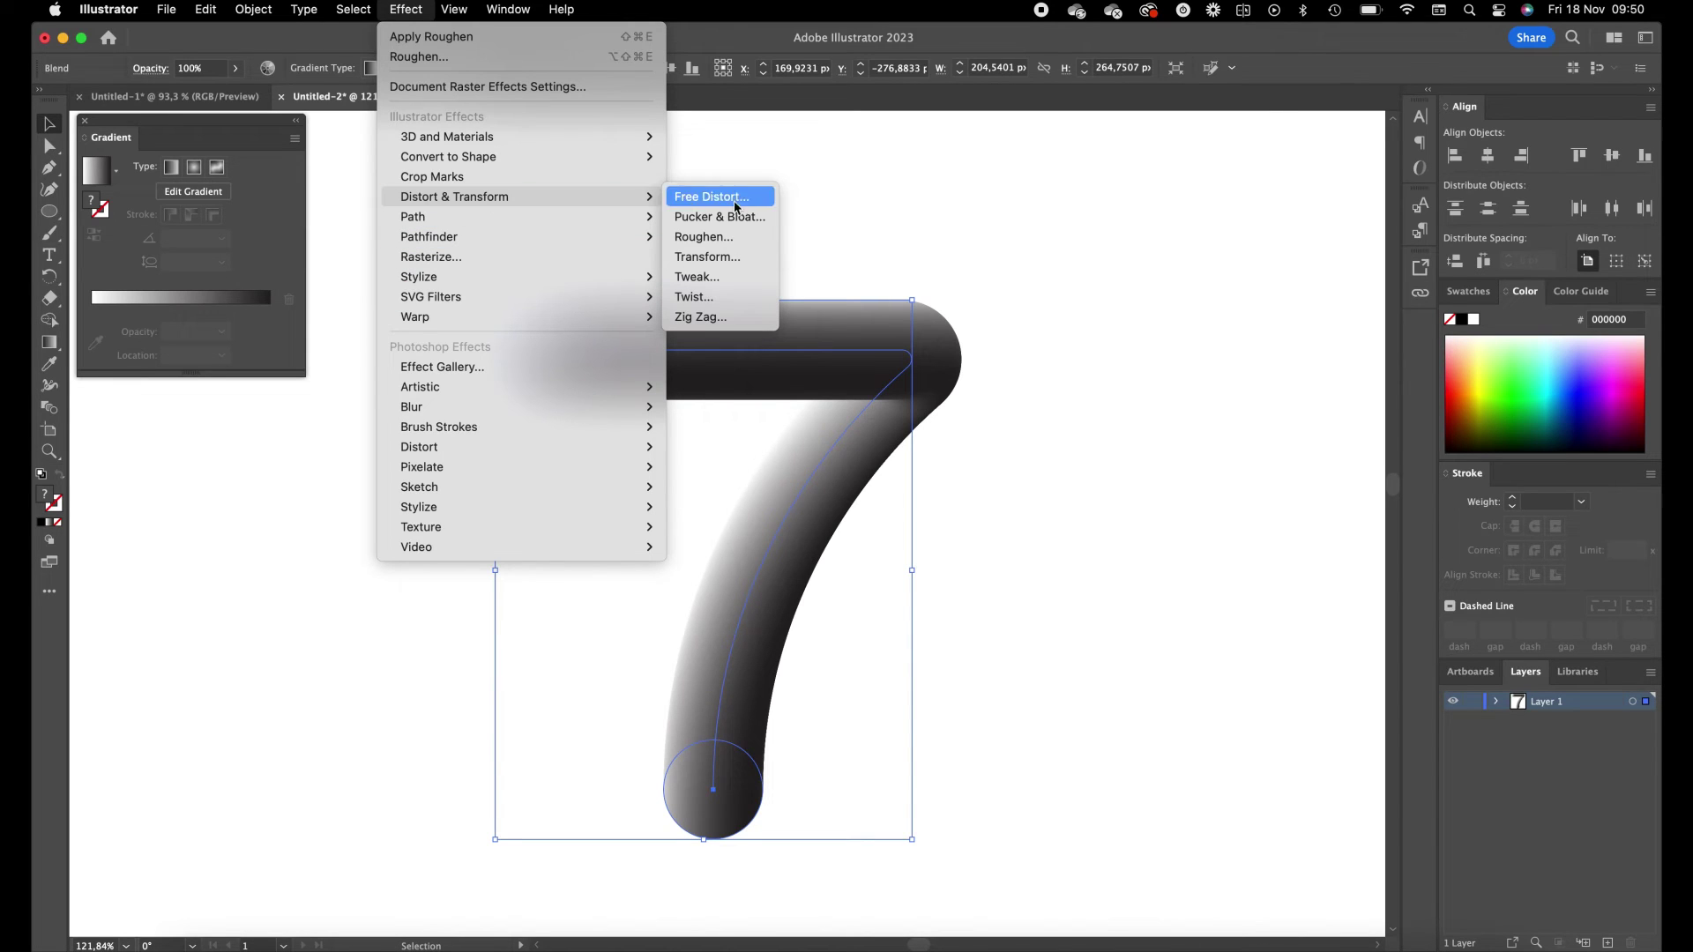
click(721, 240)
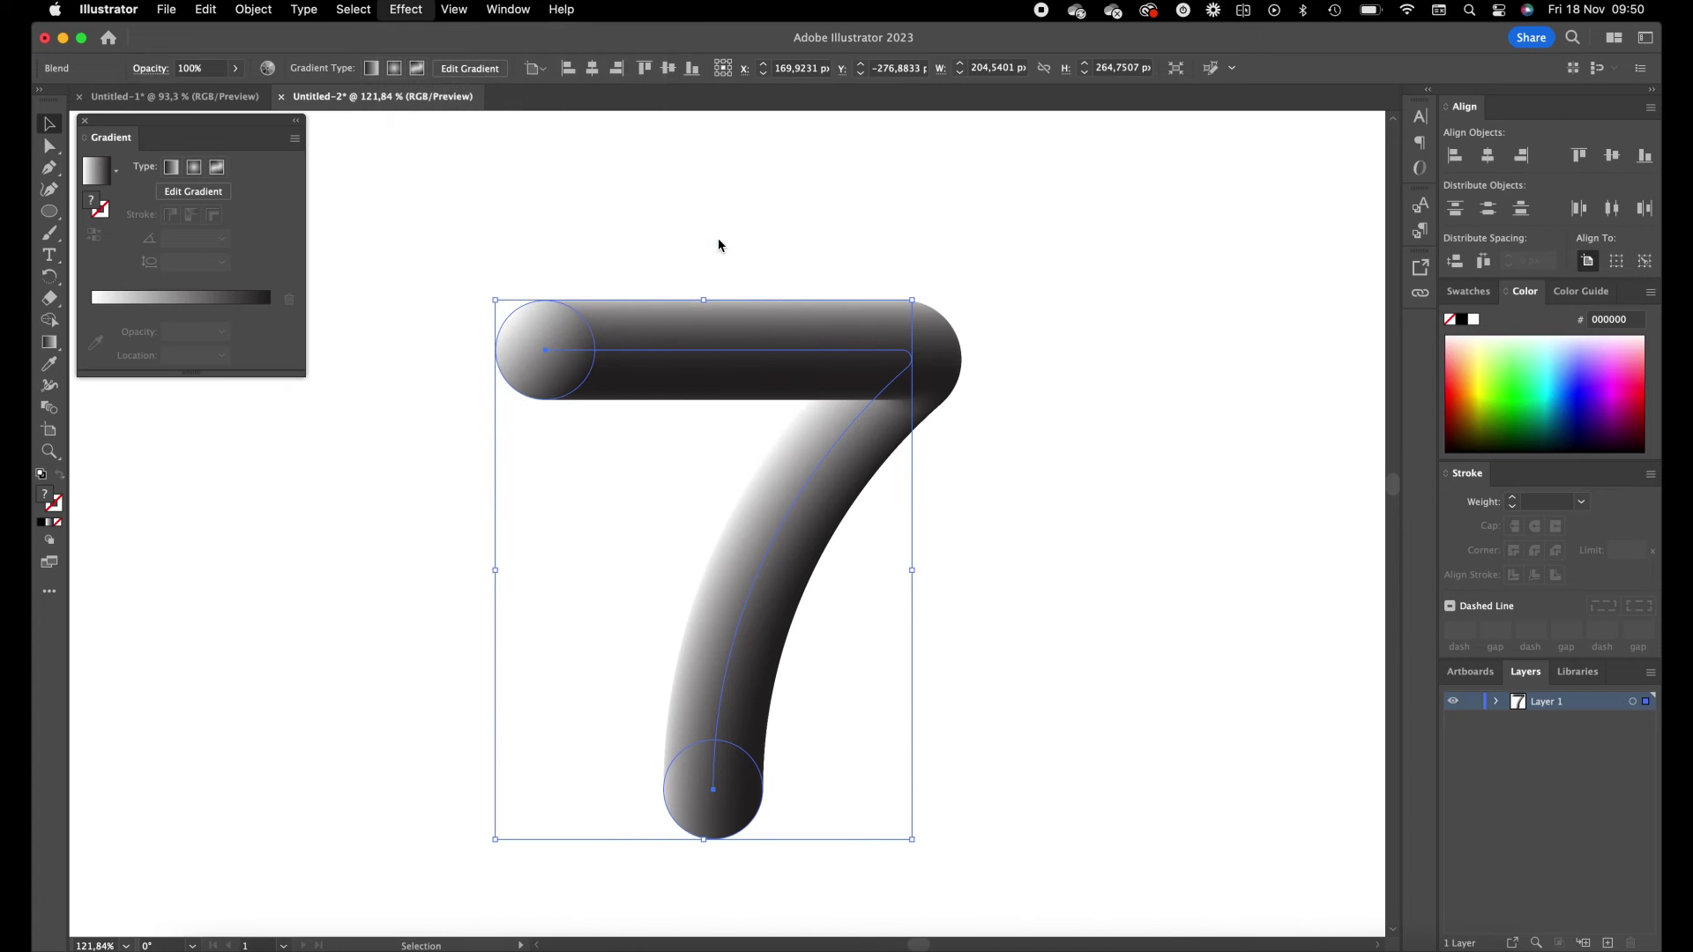
drag(1115, 173, 1168, 166)
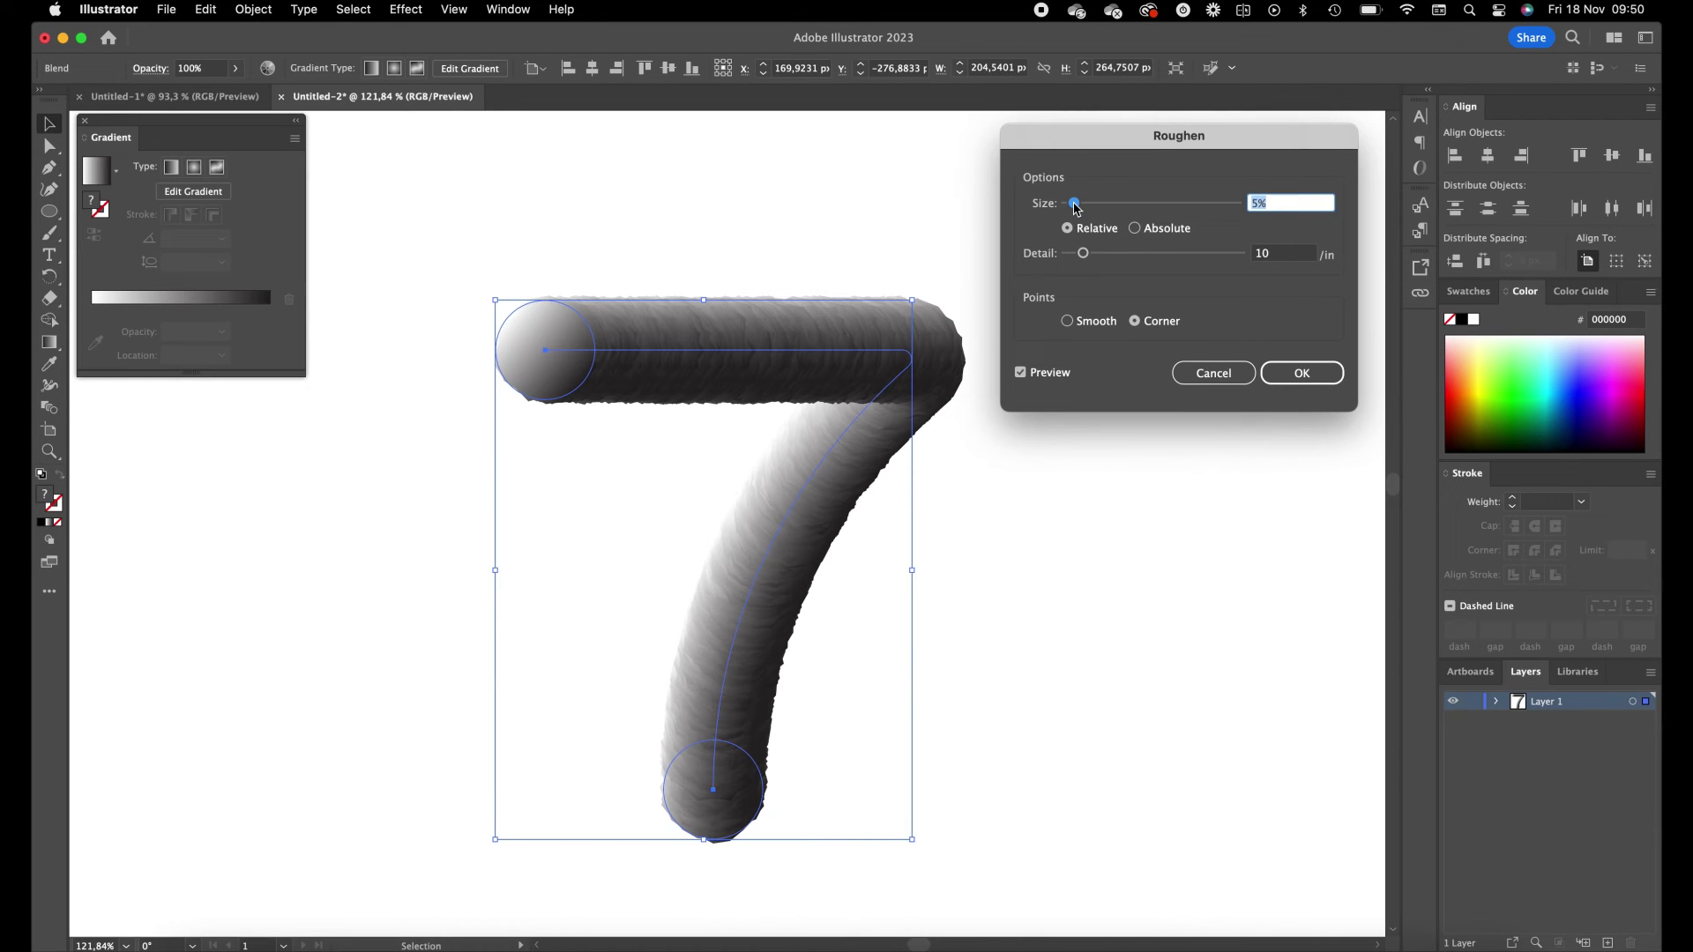
drag(1075, 207, 1153, 210)
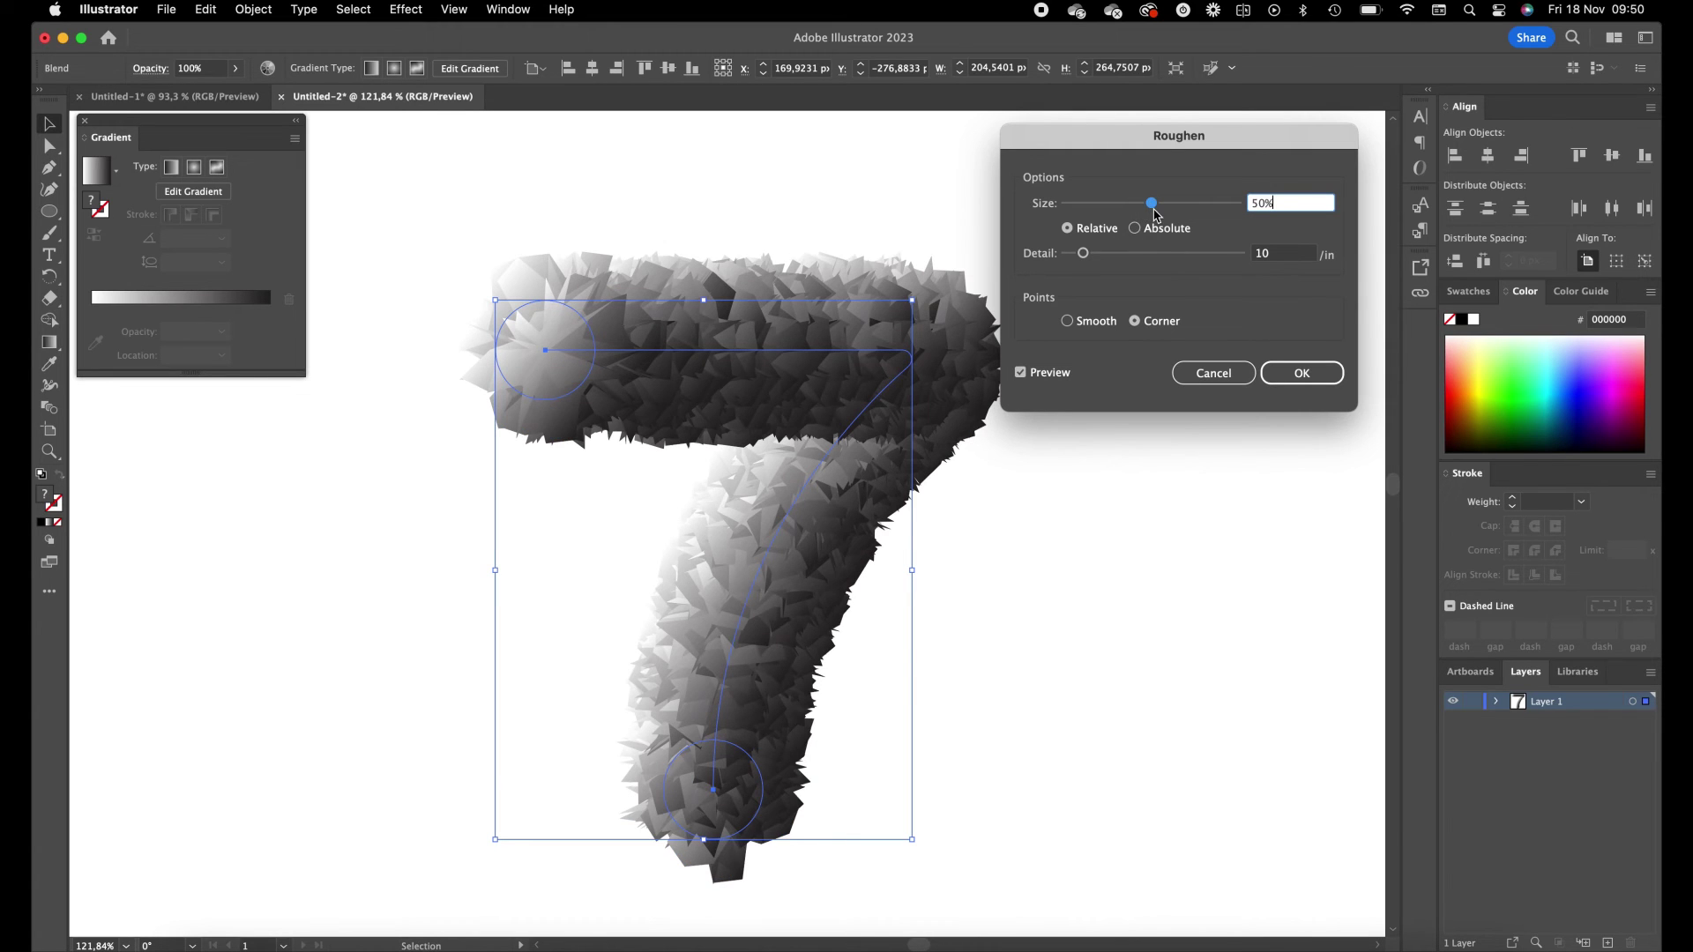
drag(1087, 259, 1253, 261)
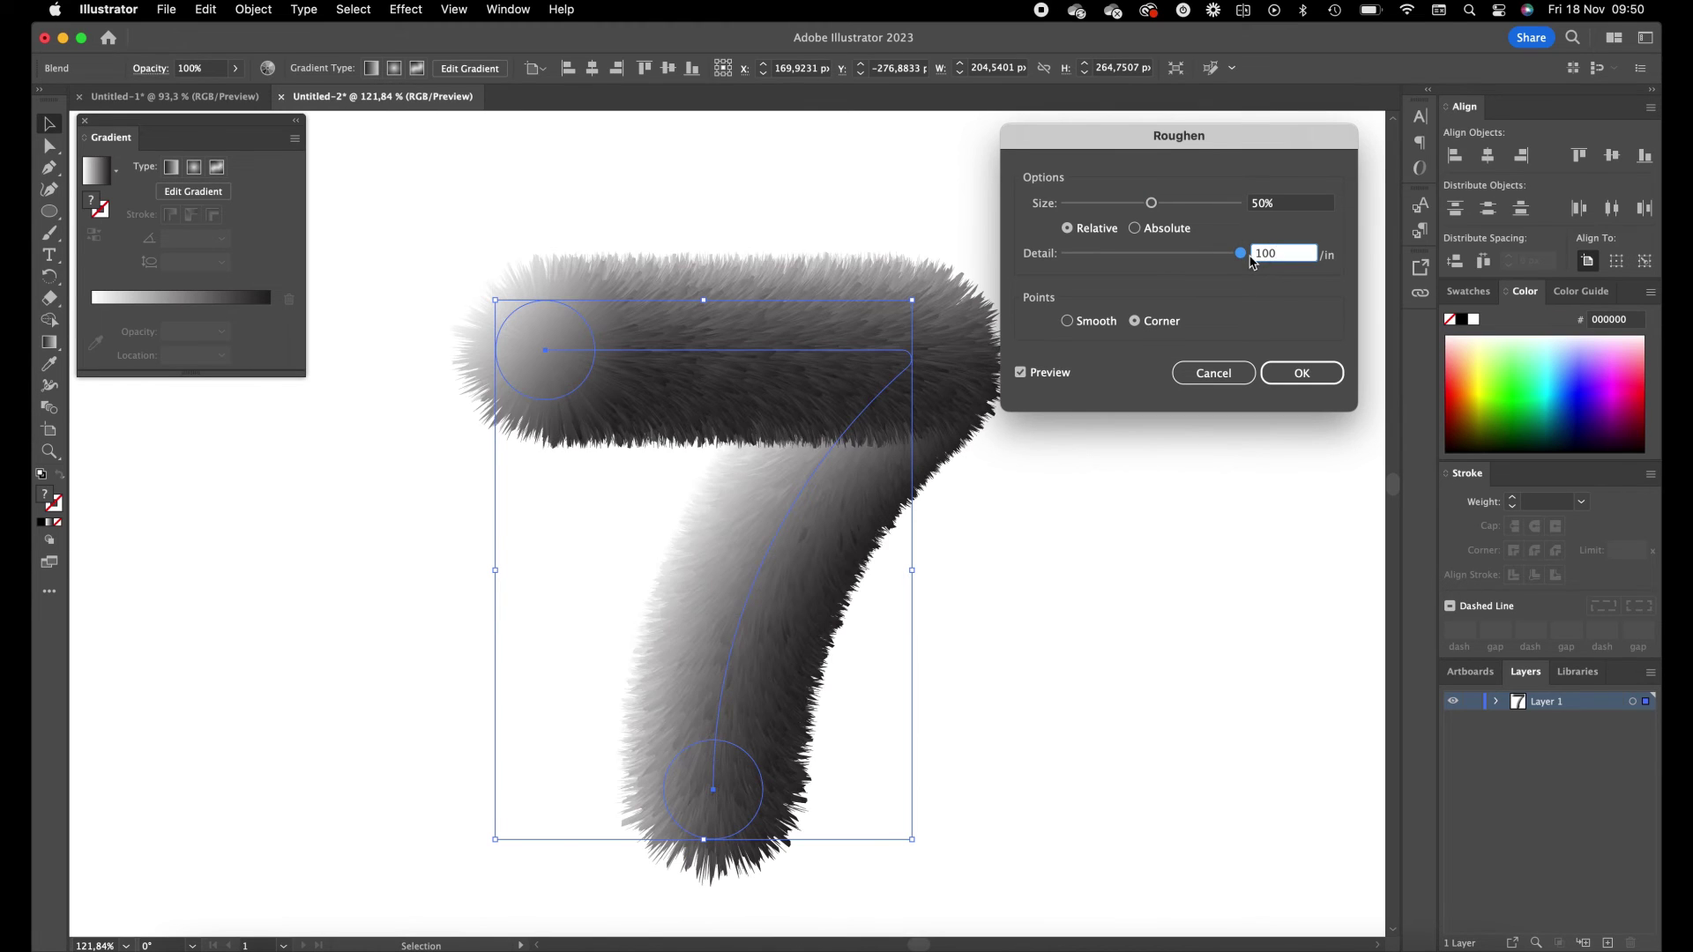
drag(1151, 203, 1188, 210)
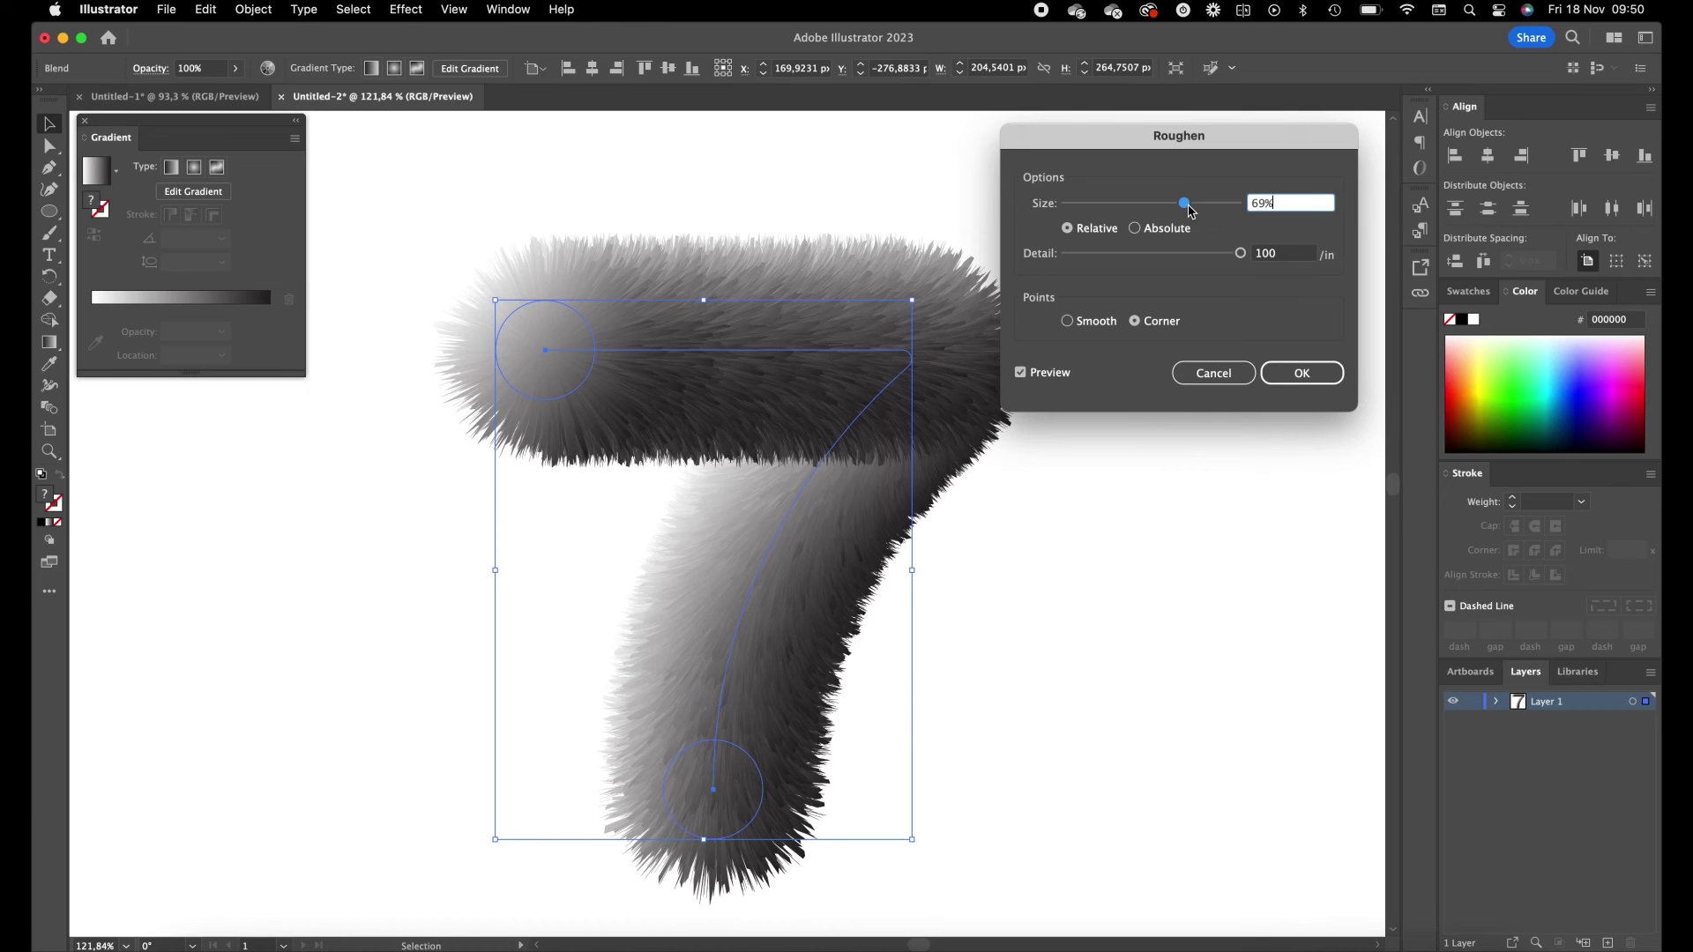
drag(1190, 210, 1192, 210)
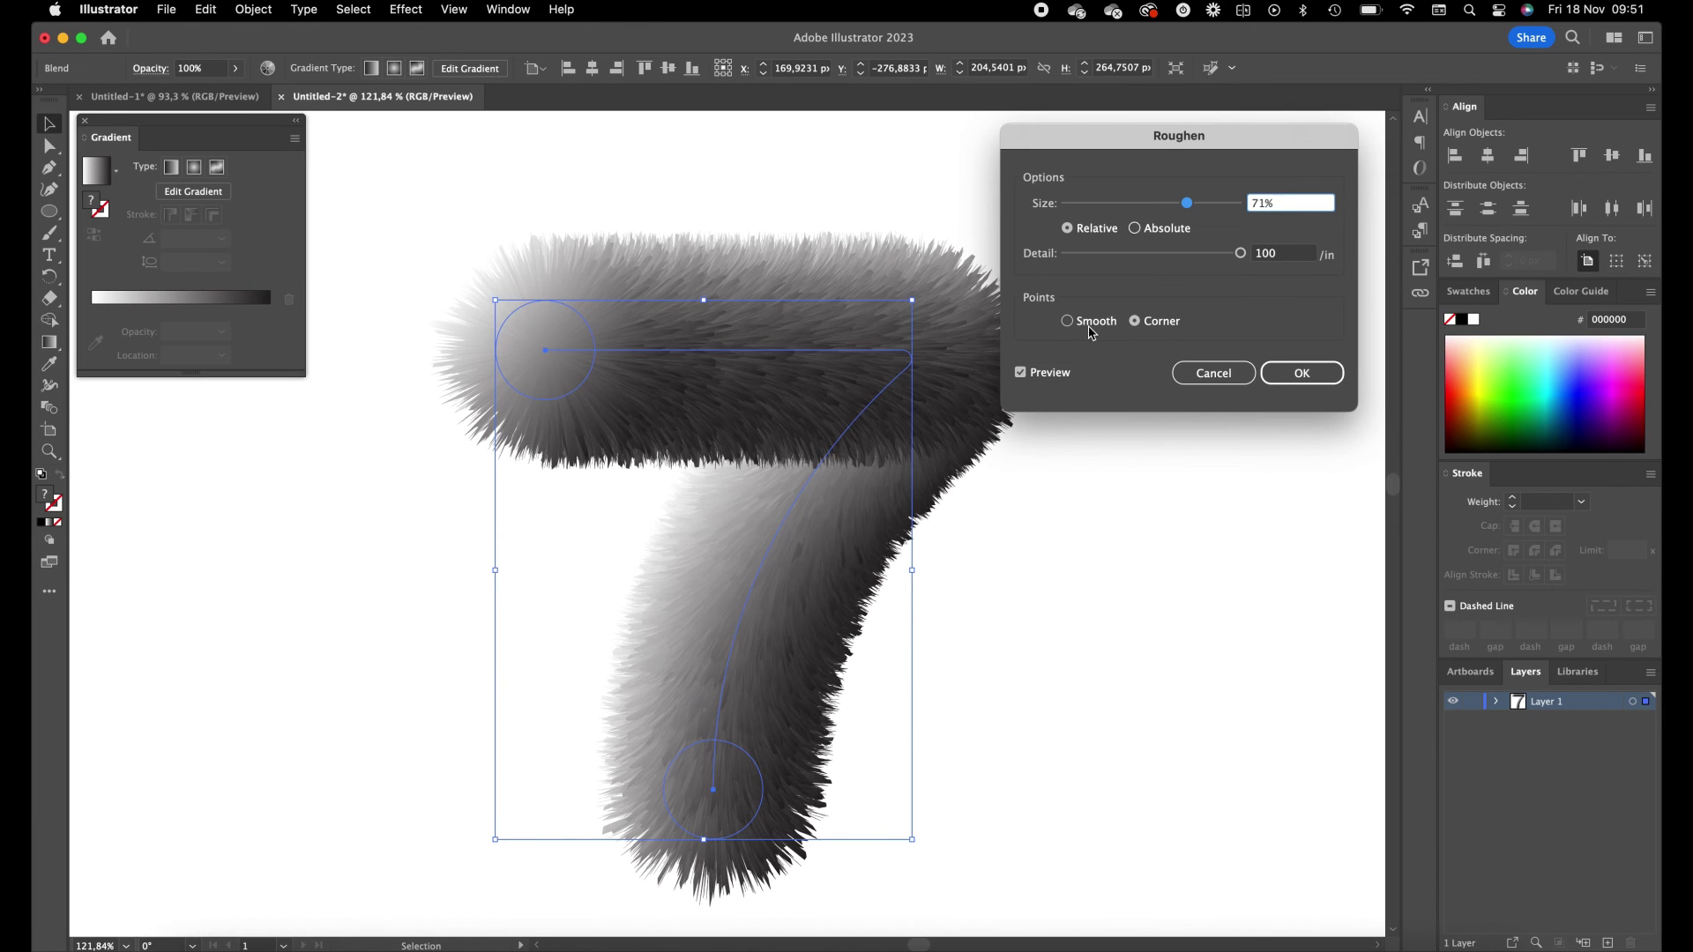
click(1303, 373)
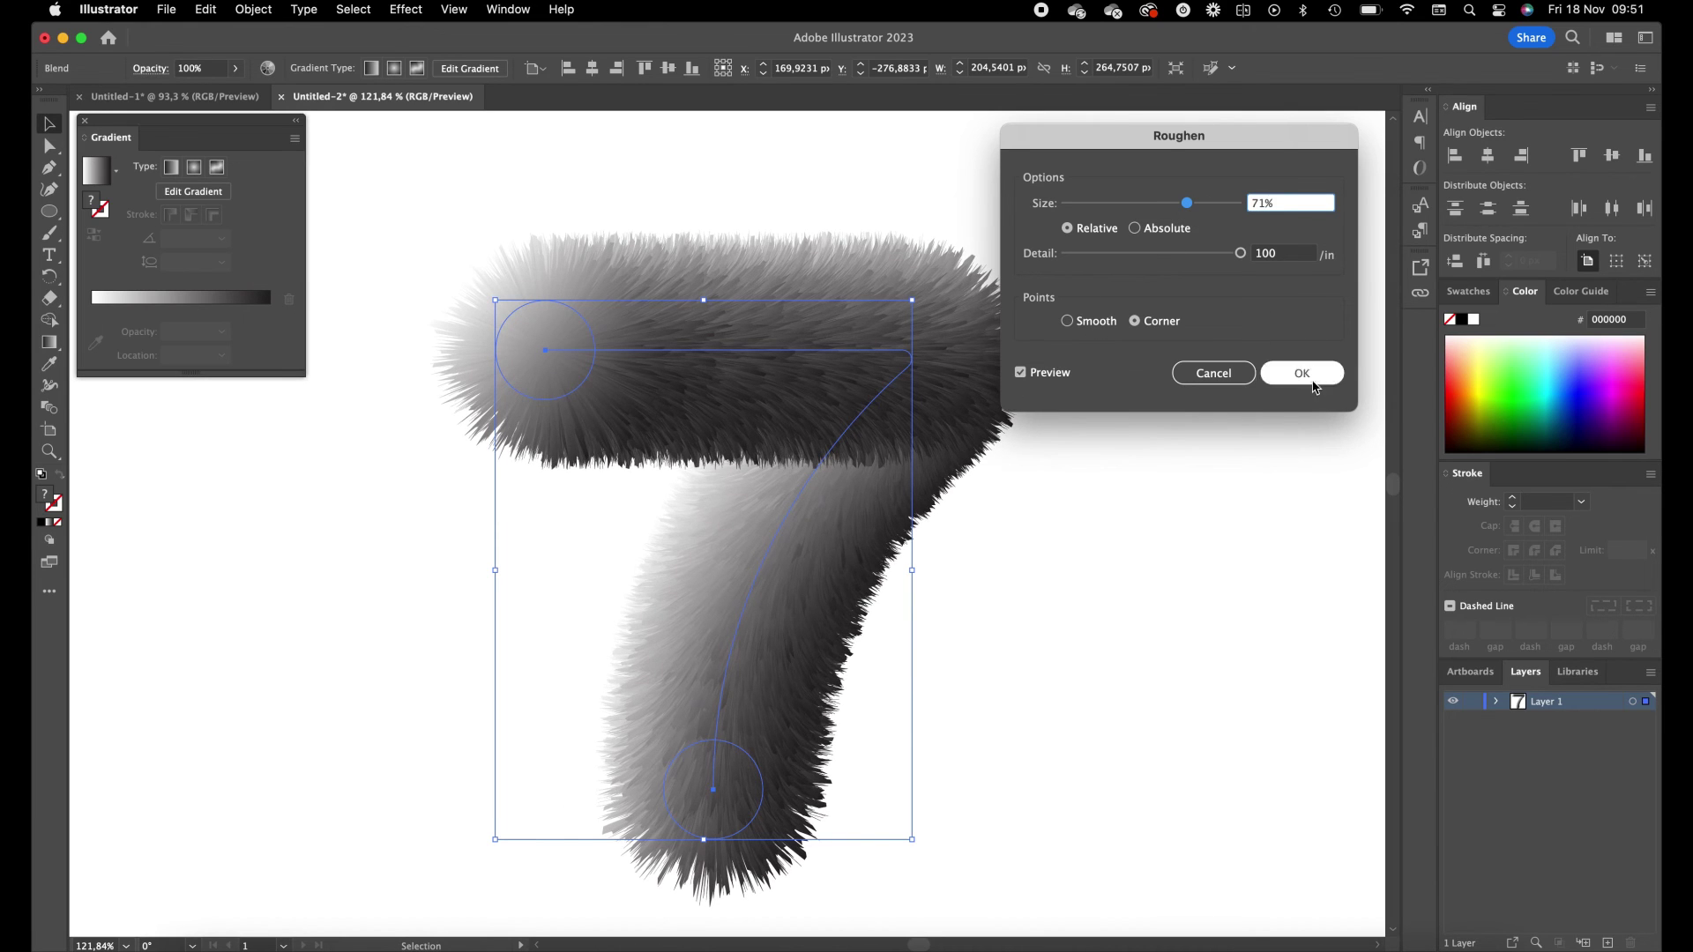
click(1181, 494)
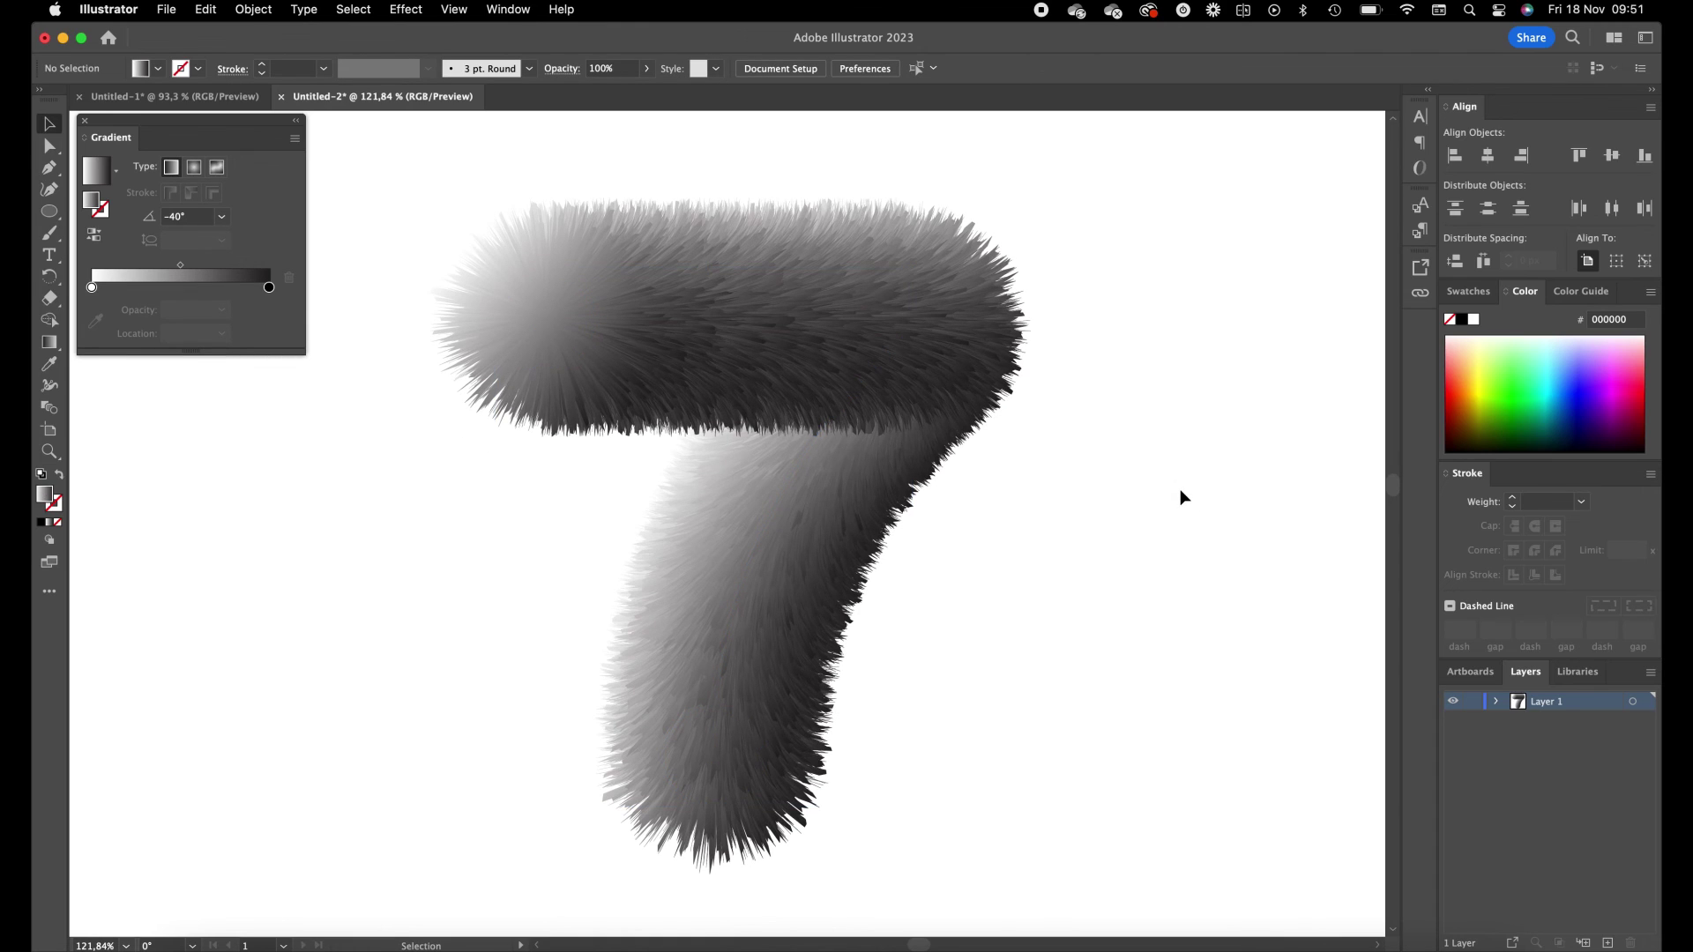